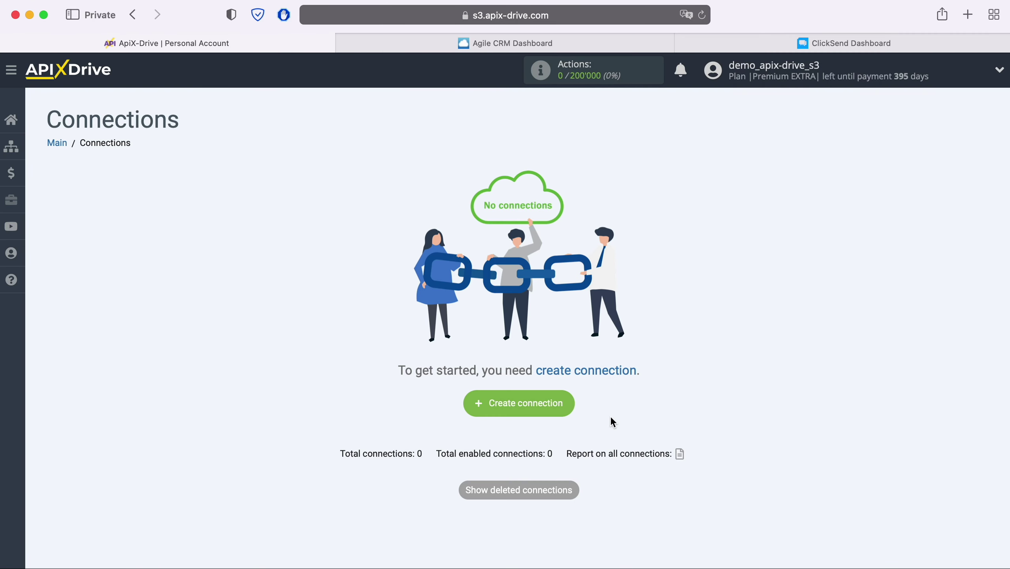
Step: Create a new connection with Agile CRM as source and the Get CONTACTS (new) action
left_click(561, 400)
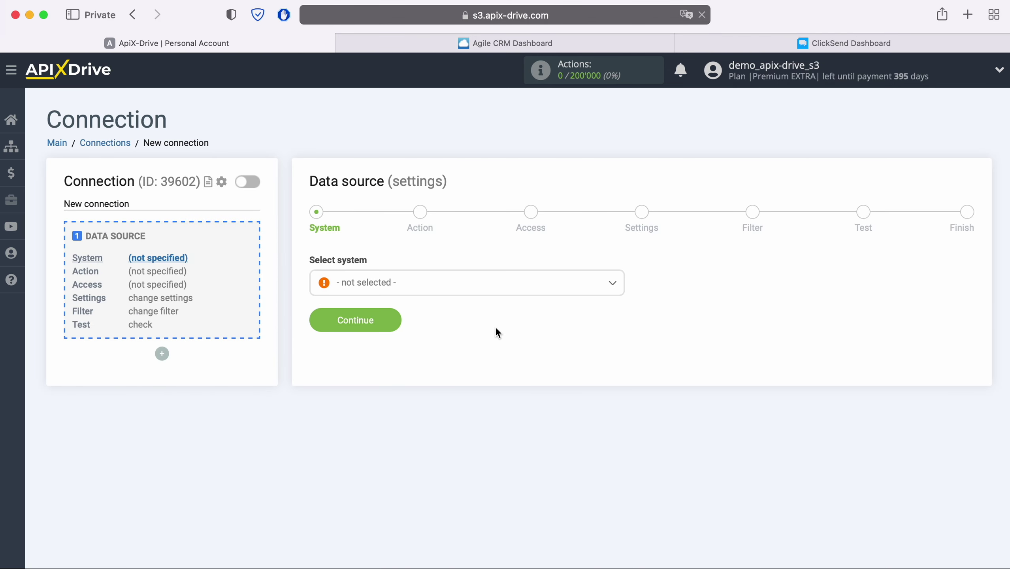
left_click(475, 292)
left_click(383, 414)
left_click(388, 323)
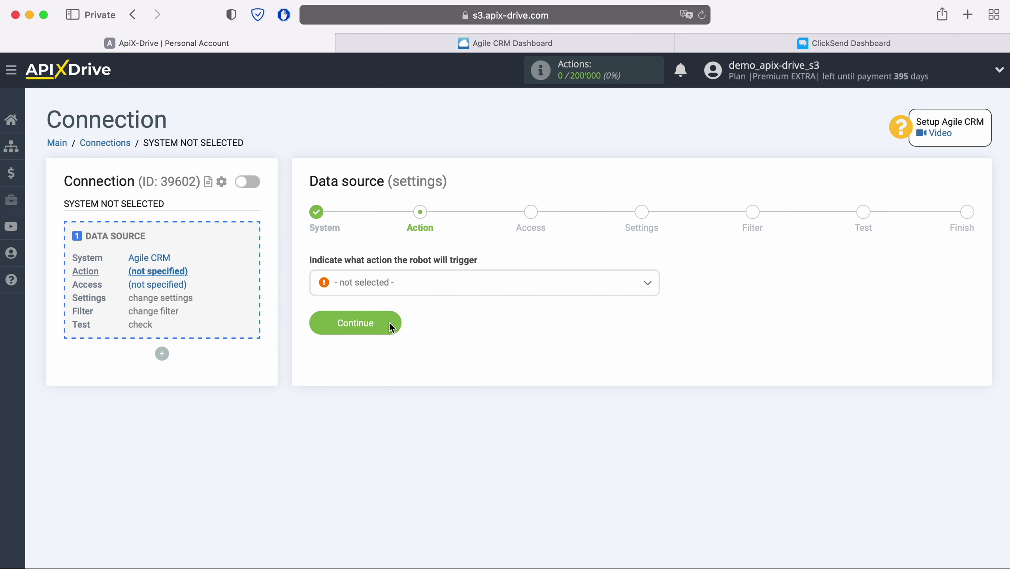
left_click(448, 278)
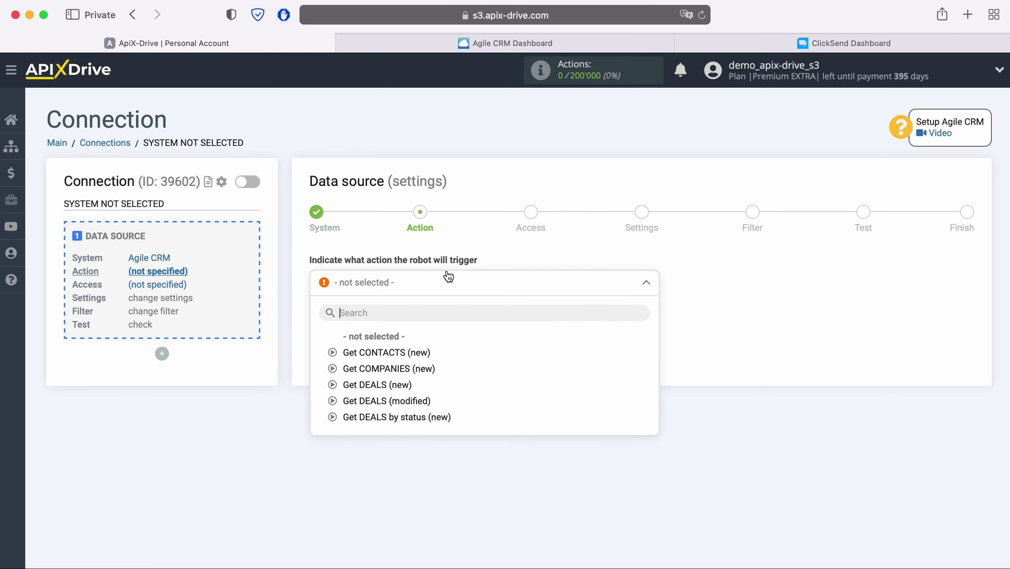
left_click(418, 352)
left_click(396, 324)
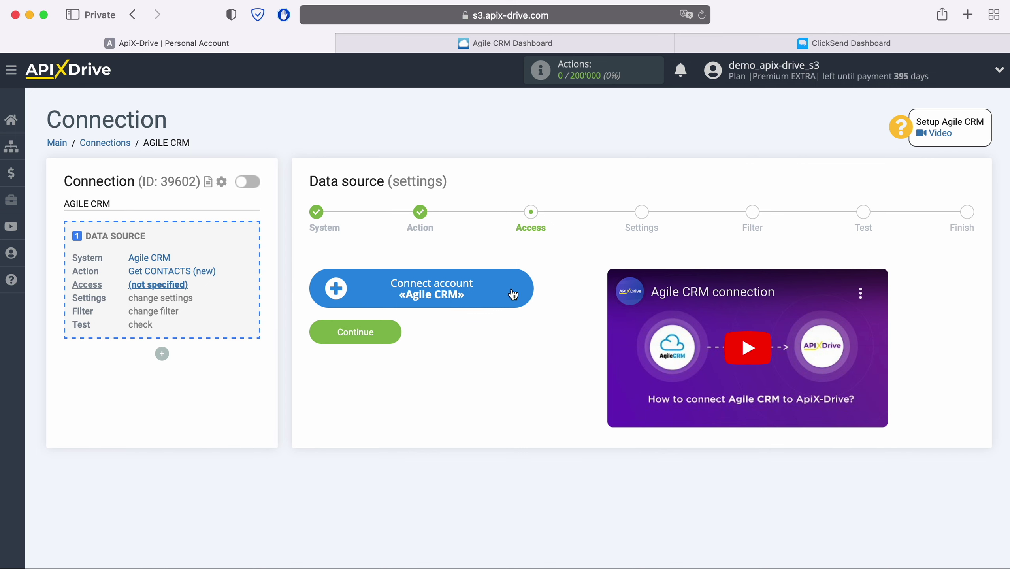
Step: Open the Agile CRM account form and copy the 'apixdrivecom' subdomain from the CRM's web address
left_click(526, 286)
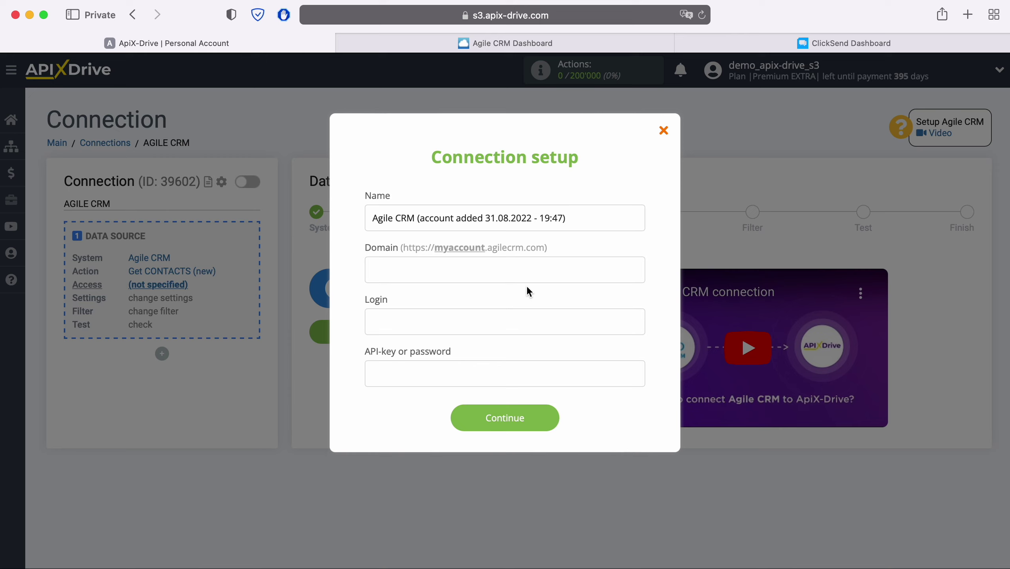
left_click(578, 47)
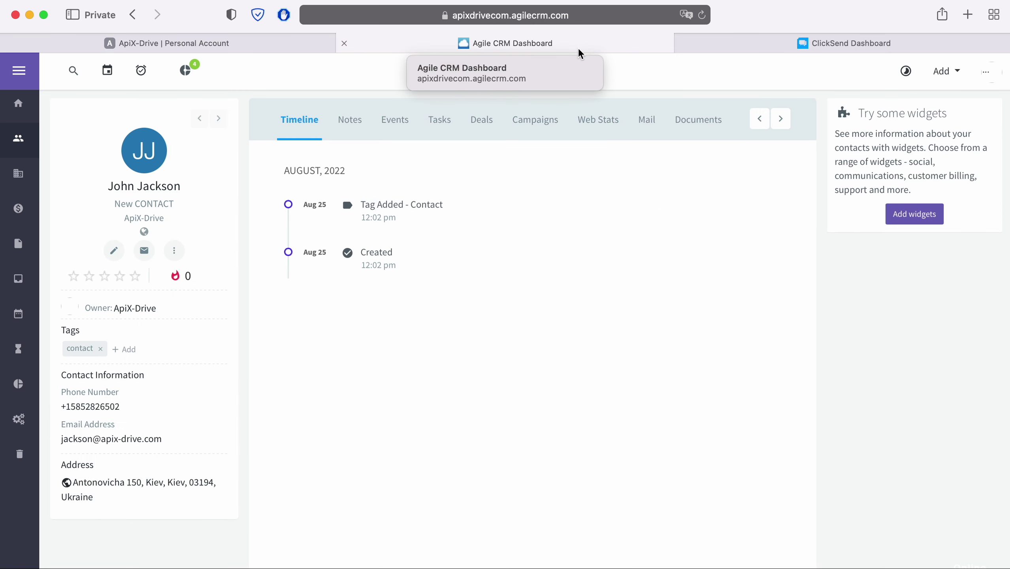
left_click(640, 14)
key("Right")
left_click_drag(345, 16, 403, 16)
right_click(400, 16)
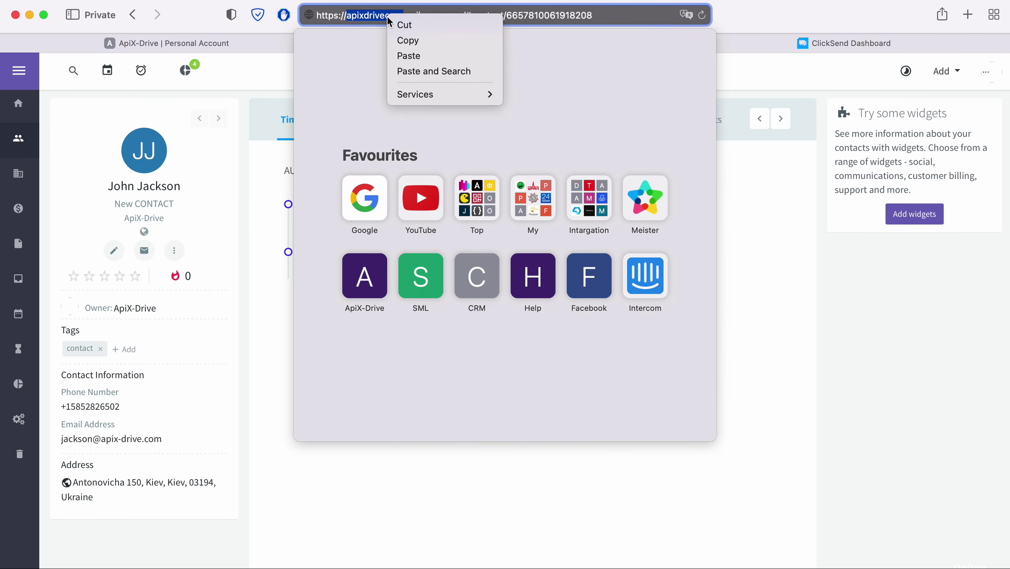
left_click(402, 35)
left_click(246, 42)
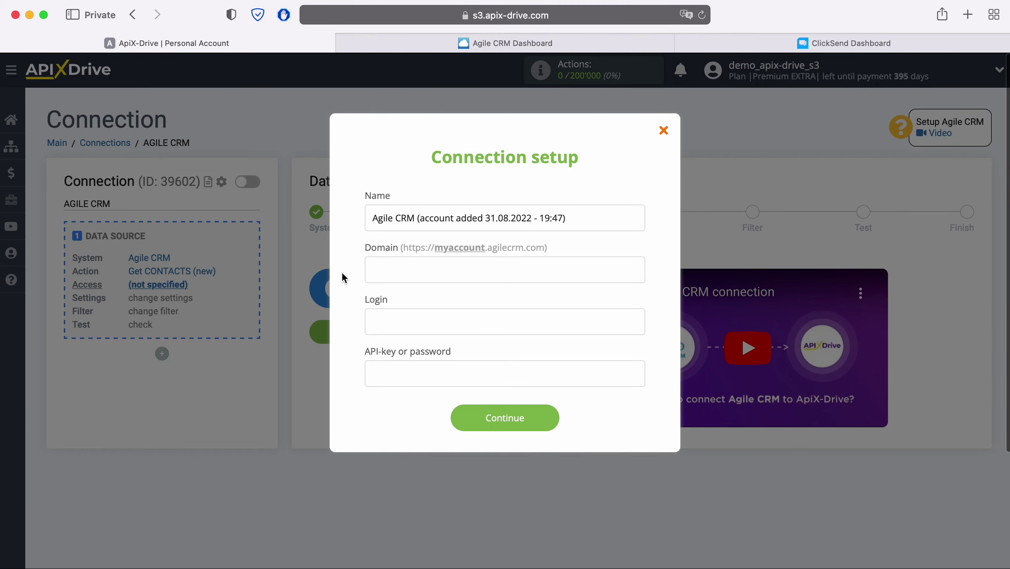
Step: Paste apixdrivecom into the Domain field and enter the account's login e-mail
right_click(377, 268)
left_click(416, 308)
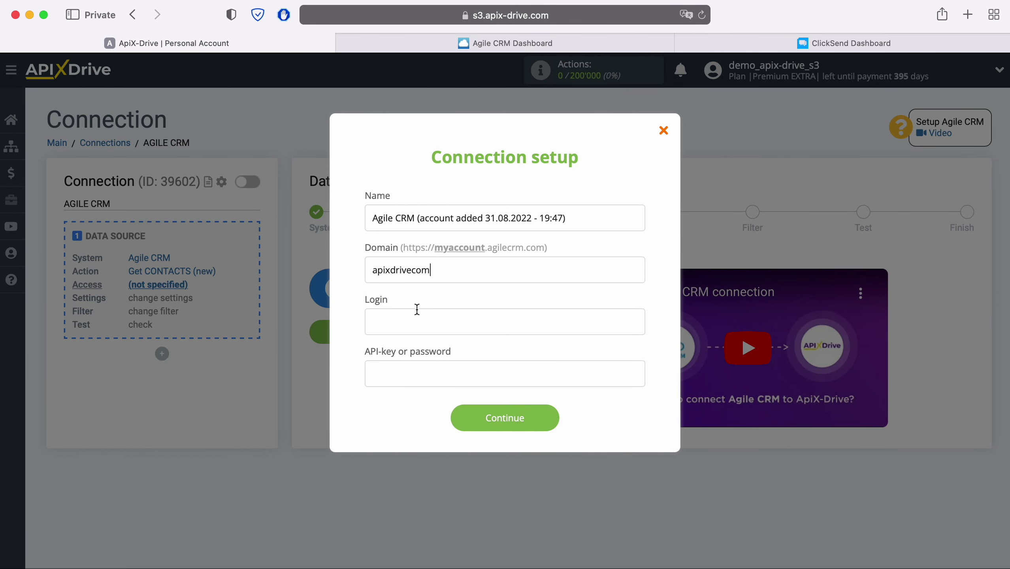
left_click(414, 322)
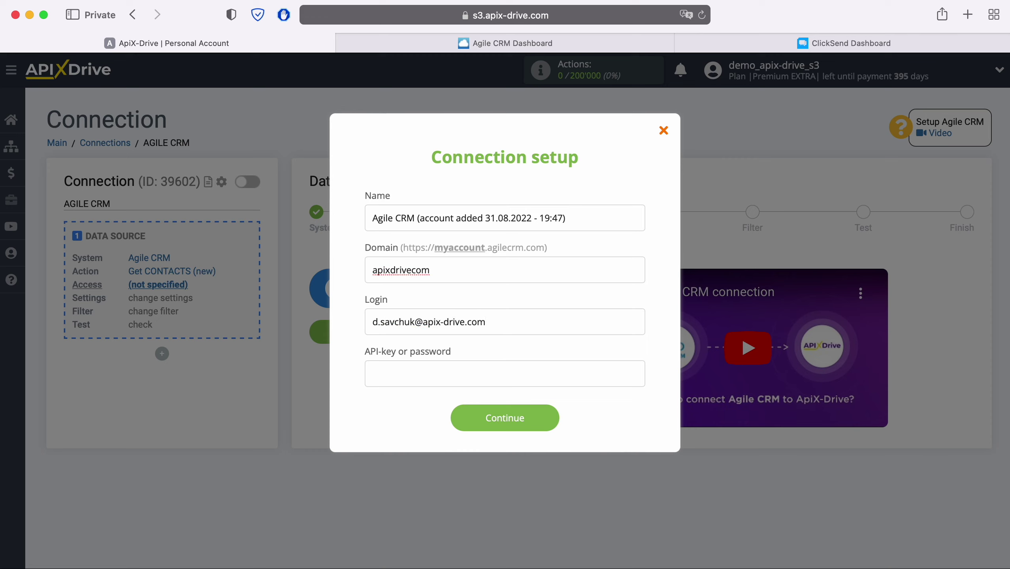
left_click(402, 372)
Step: Copy the REST API key from Agile CRM's Admin Settings > Developers & API
left_click(579, 49)
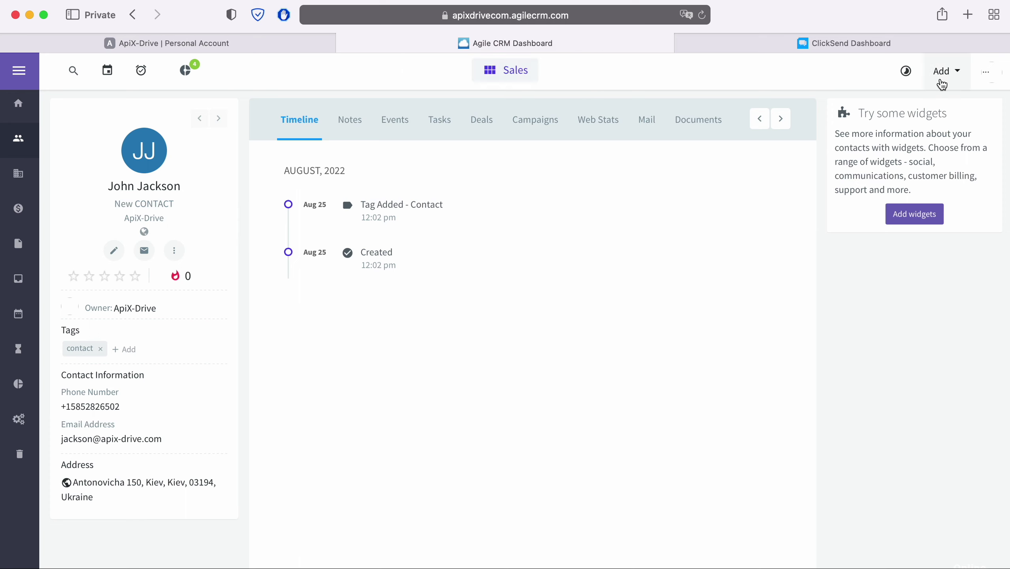
left_click(986, 73)
left_click(871, 153)
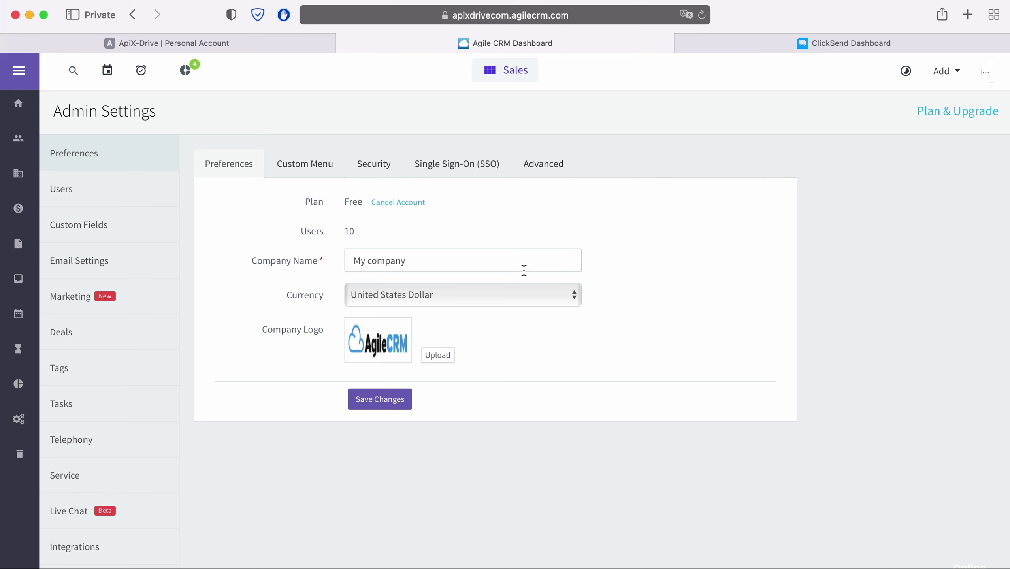
scroll(121, 442, "down", 3)
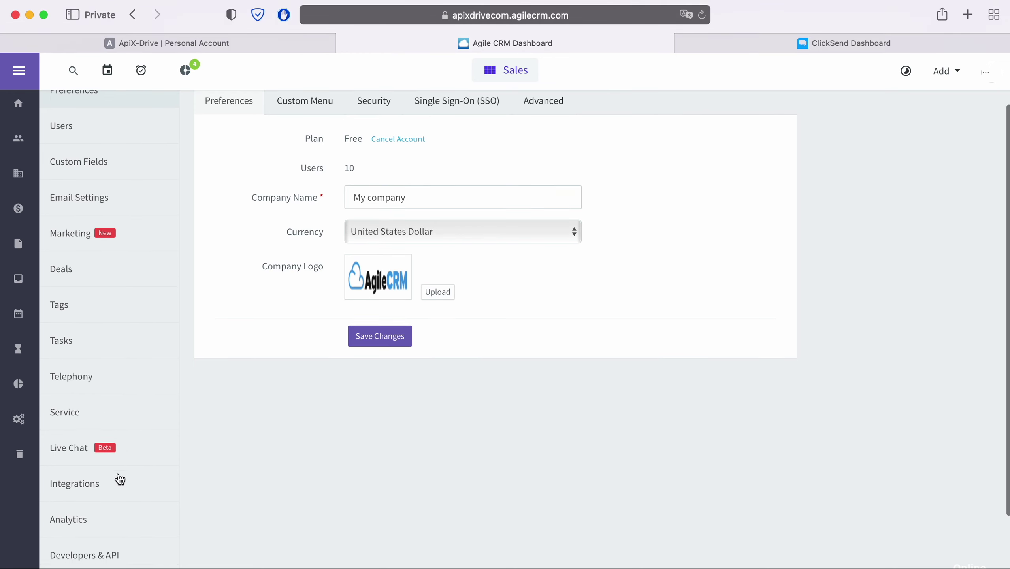
left_click(112, 556)
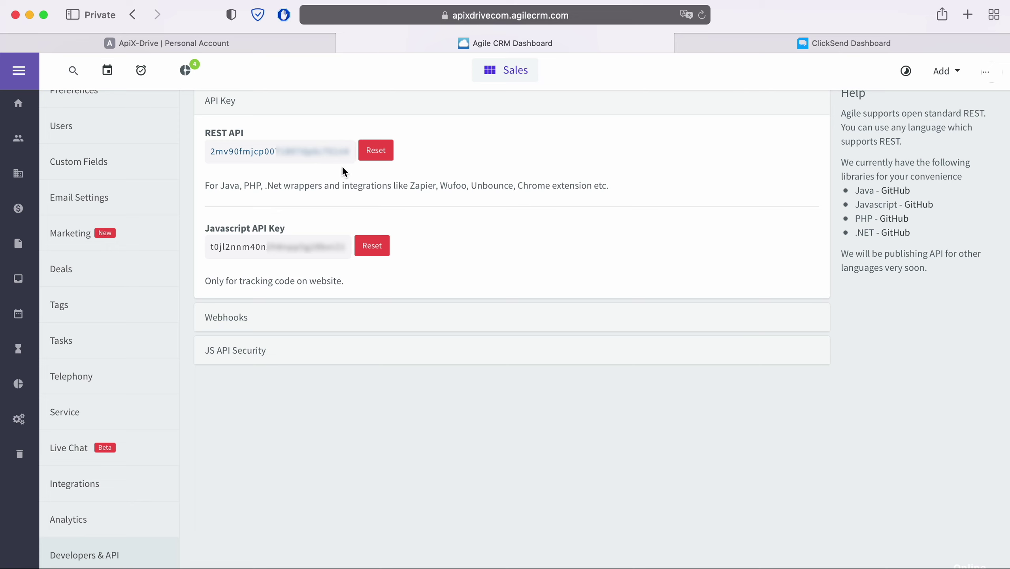
left_click_drag(345, 152, 222, 160)
right_click(222, 160)
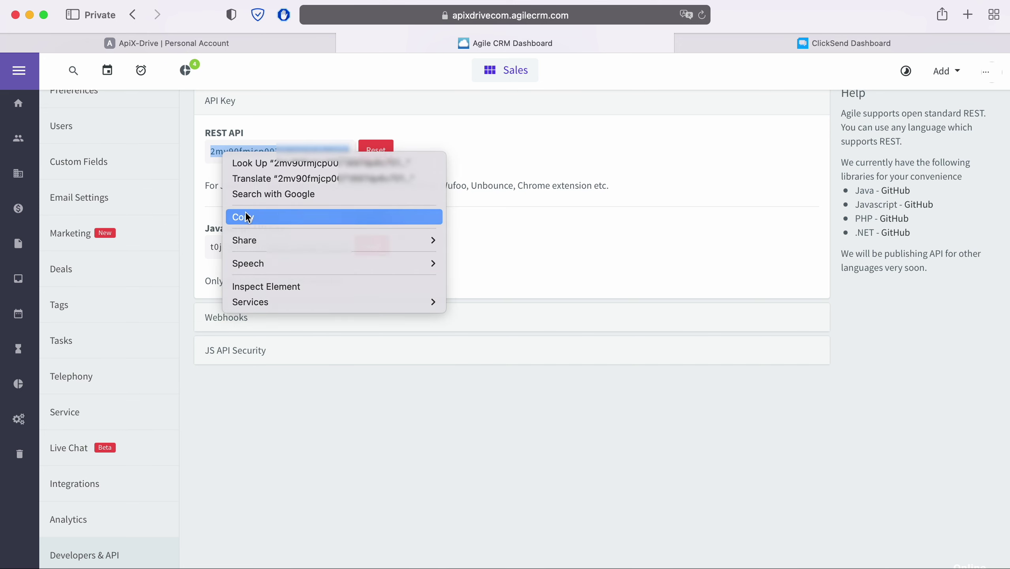
left_click(237, 216)
left_click(237, 49)
Step: Paste the REST API key, save the Agile CRM connection, and select it as the login
right_click(407, 371)
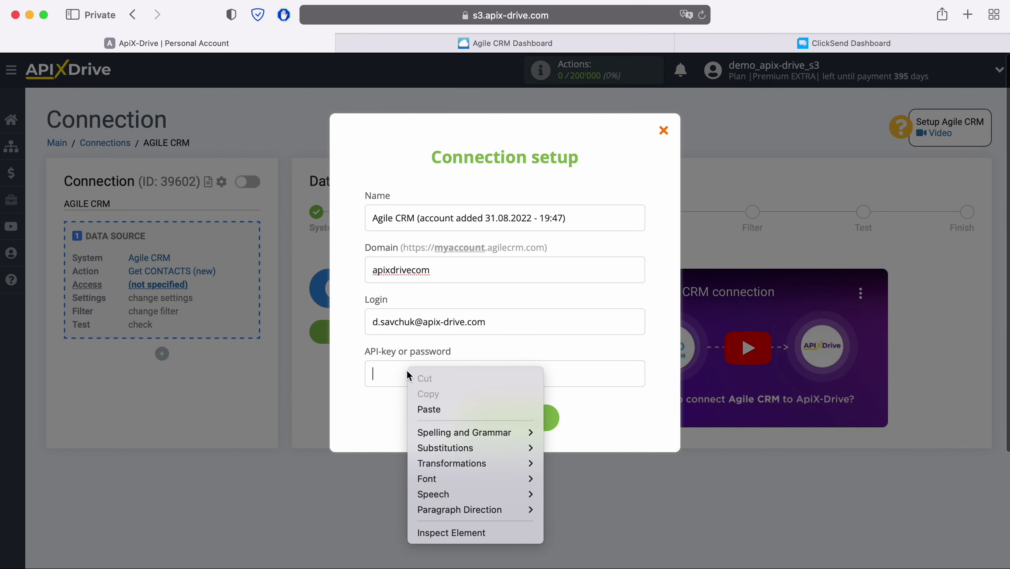
left_click(423, 407)
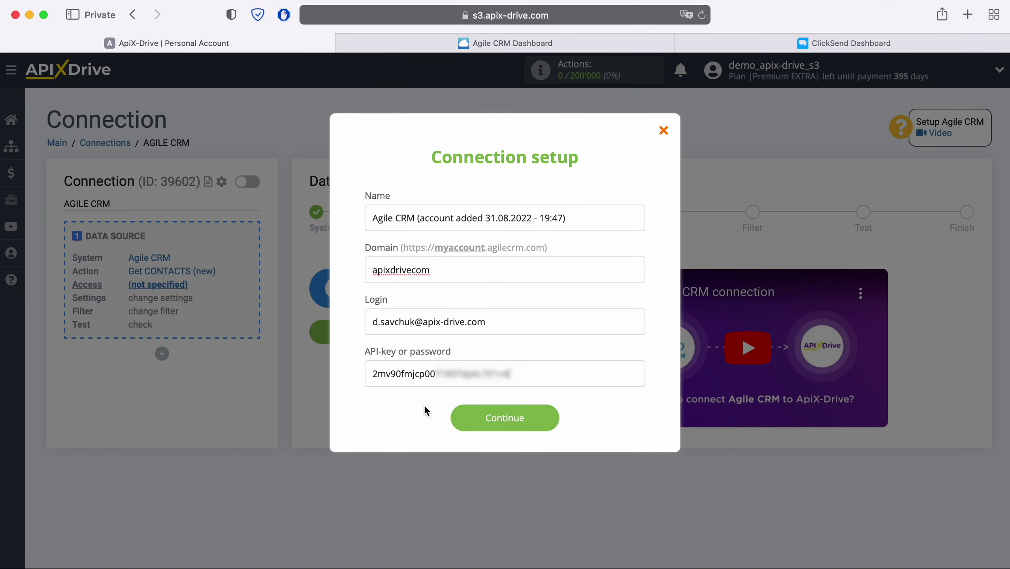
left_click(499, 418)
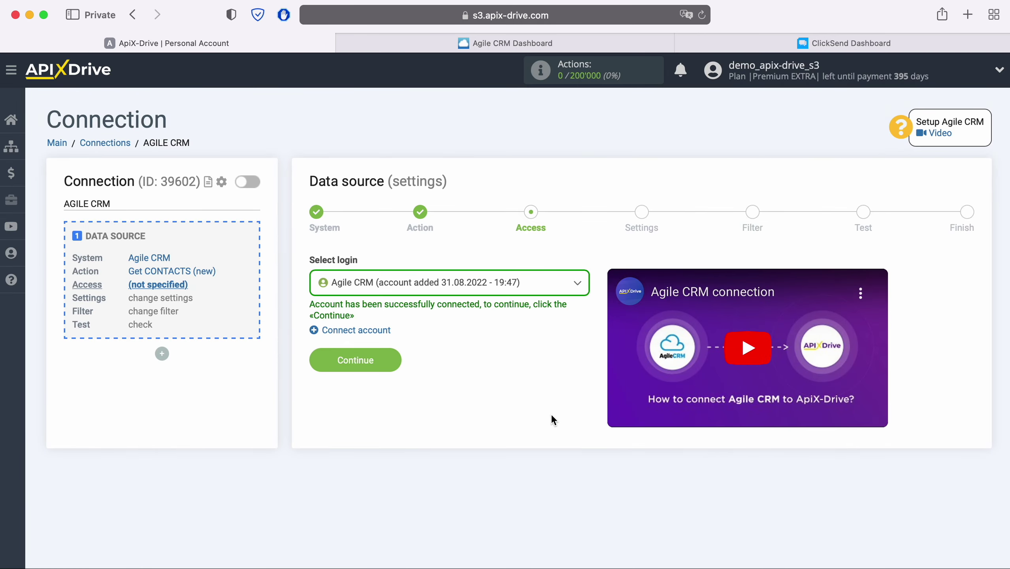
left_click(525, 284)
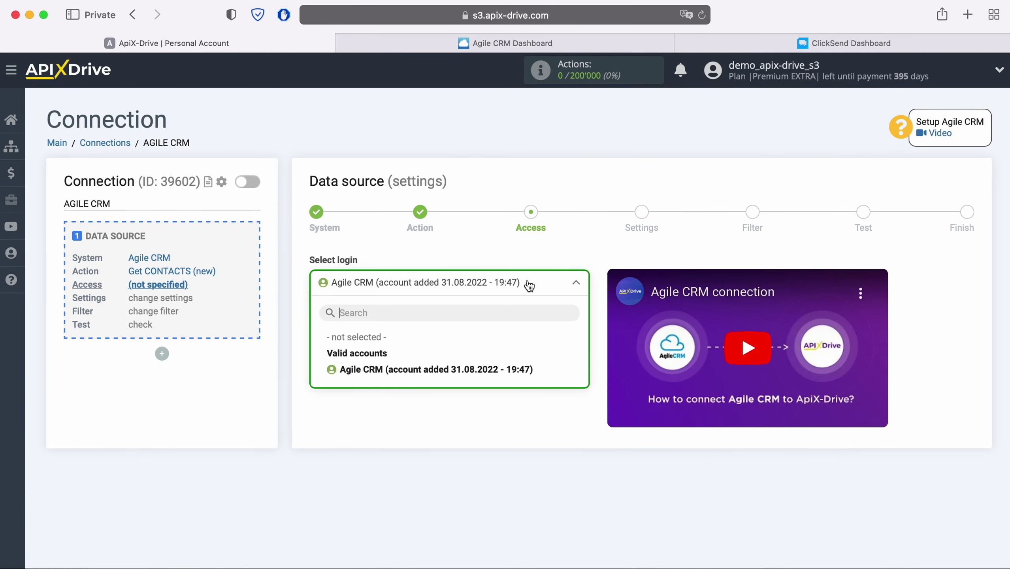
left_click(494, 367)
left_click(397, 357)
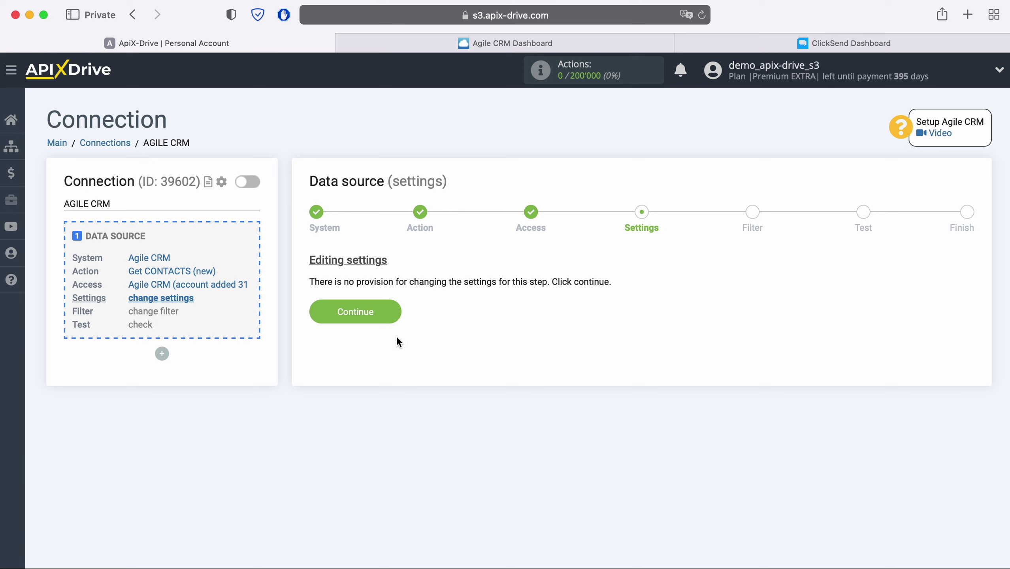
Step: Skip the Settings and Filter steps, review the sample test contact, and finish the source
left_click(396, 315)
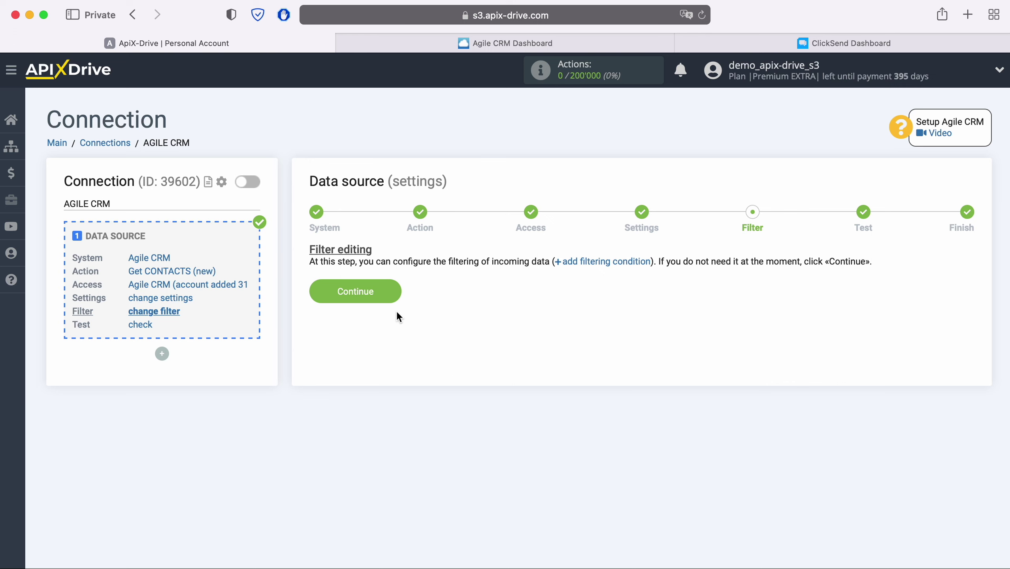
left_click(395, 290)
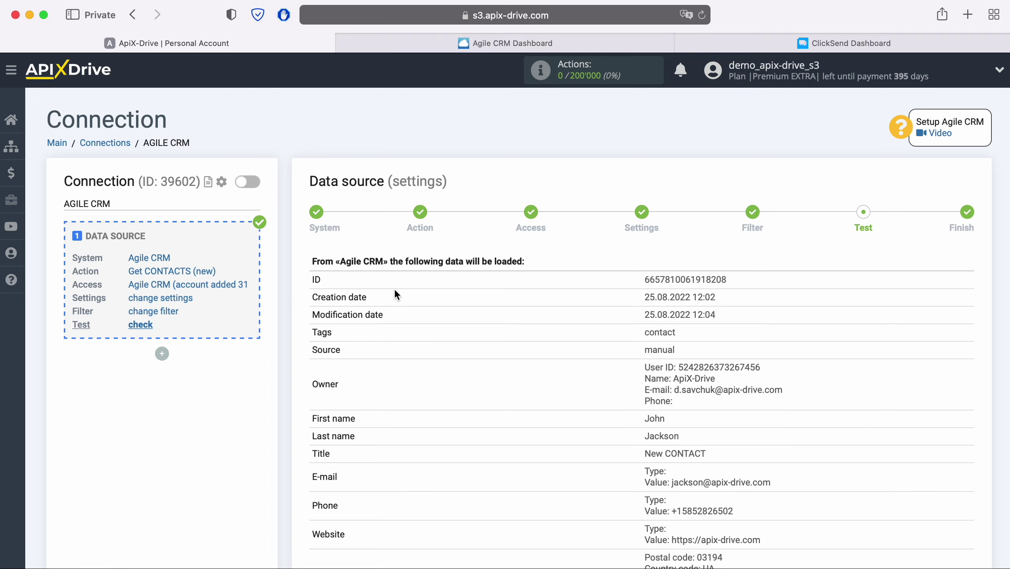
scroll(394, 288, "down", 3)
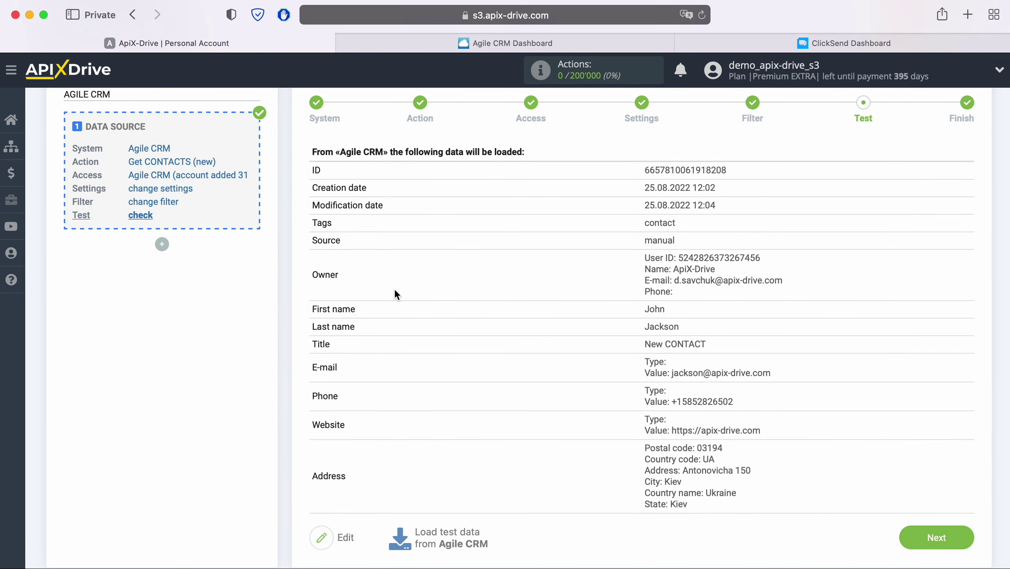
left_click(962, 533)
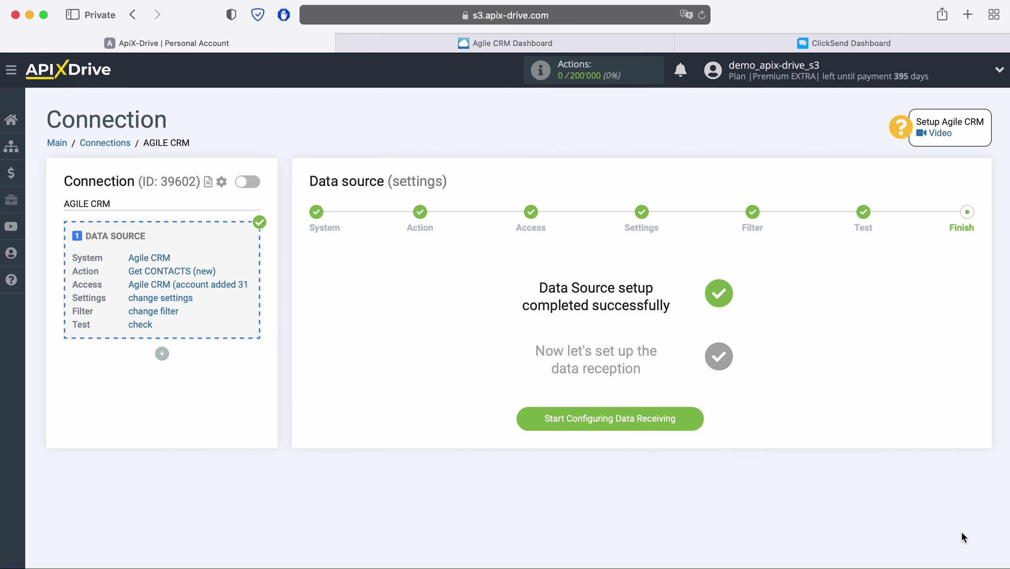
Step: Choose ClickSend as the data destination with the Add CONTACT action
left_click(689, 418)
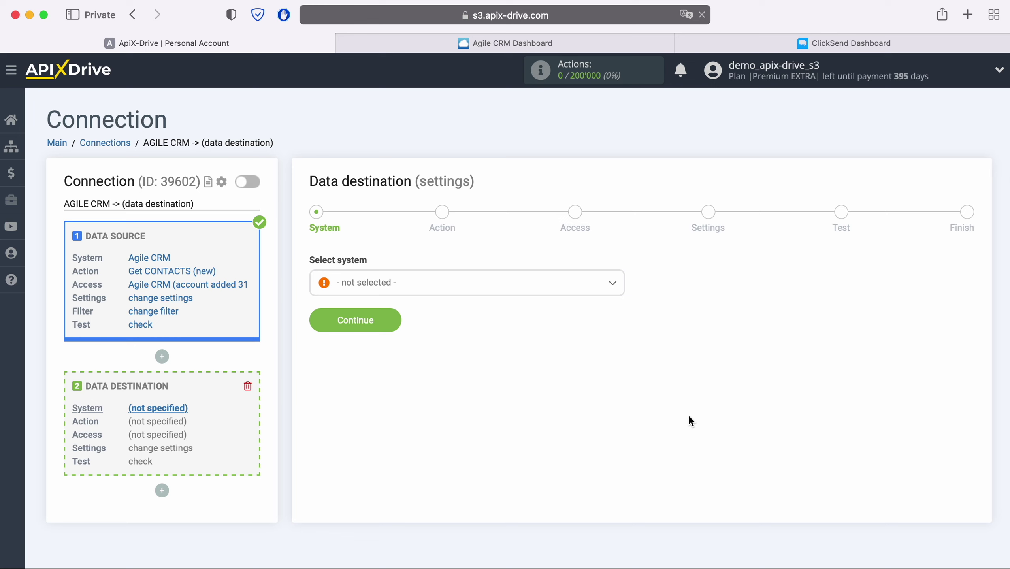
left_click(523, 287)
scroll(536, 354, "down", 10)
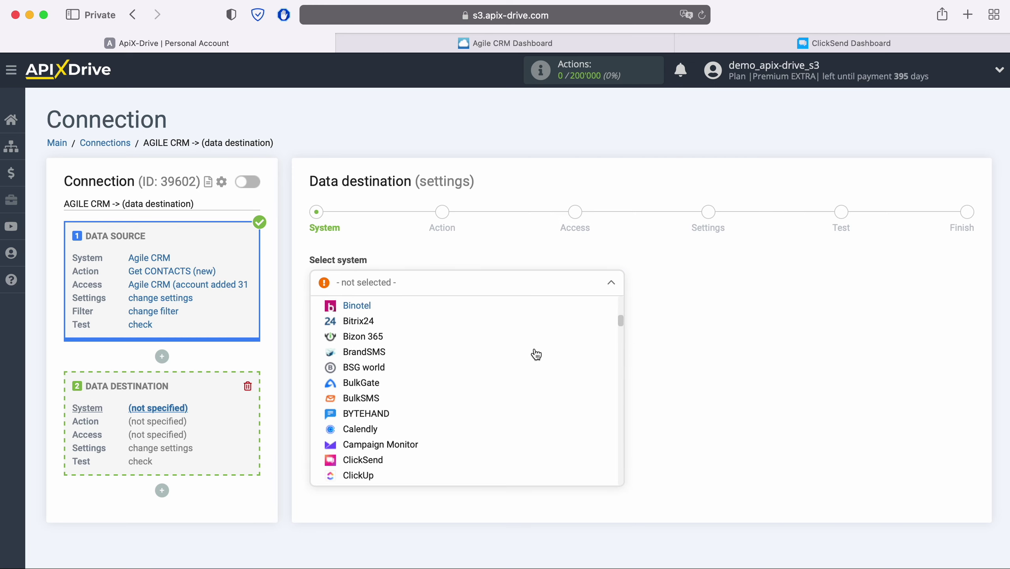
scroll(534, 353, "down", 2)
left_click(358, 406)
left_click(395, 324)
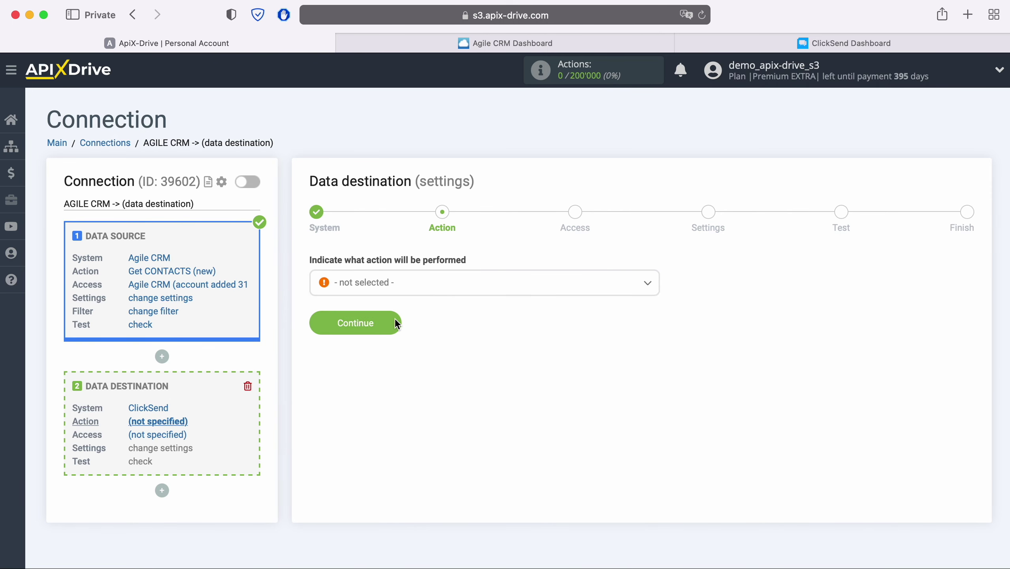
left_click(420, 290)
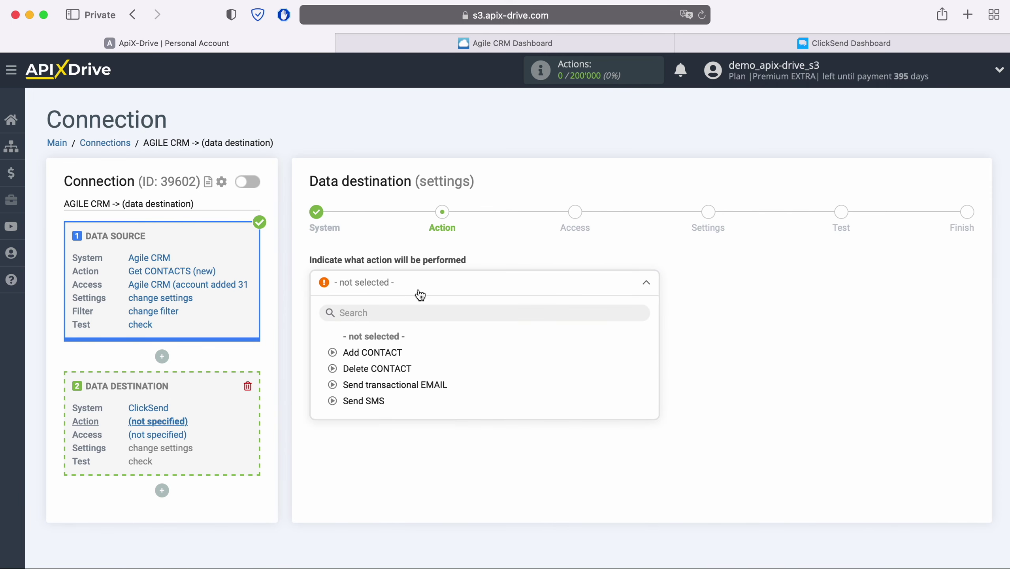
left_click(394, 352)
left_click(395, 324)
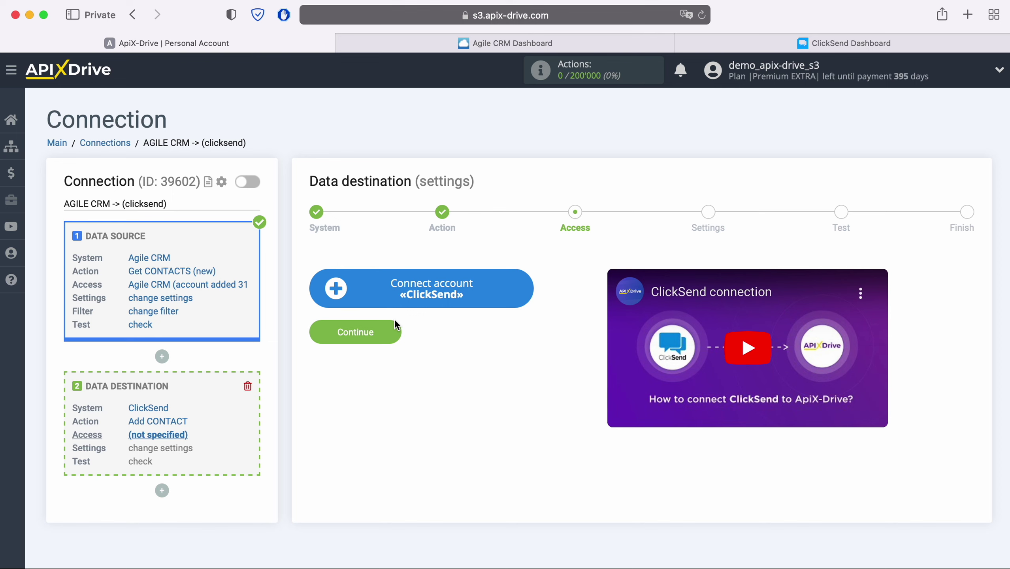
Step: Connect a ClickSend account by pasting its login e-mail and entering its password
left_click(524, 285)
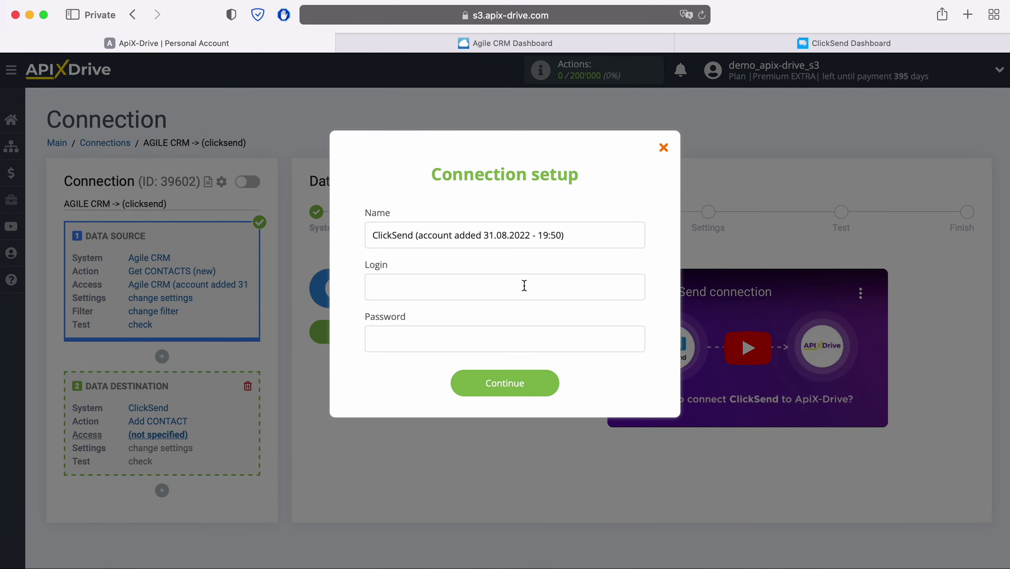
right_click(424, 284)
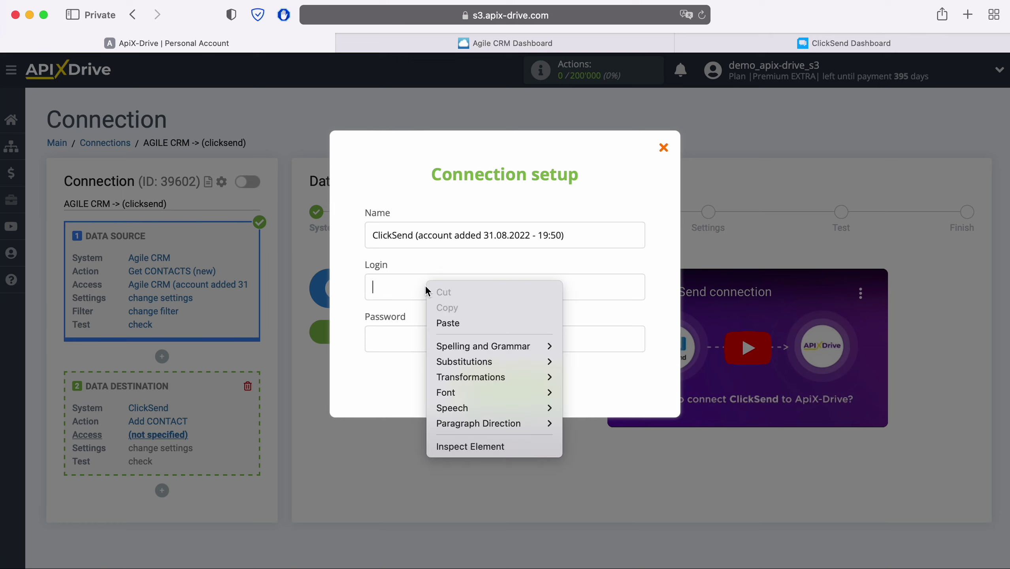
left_click(443, 326)
left_click(419, 339)
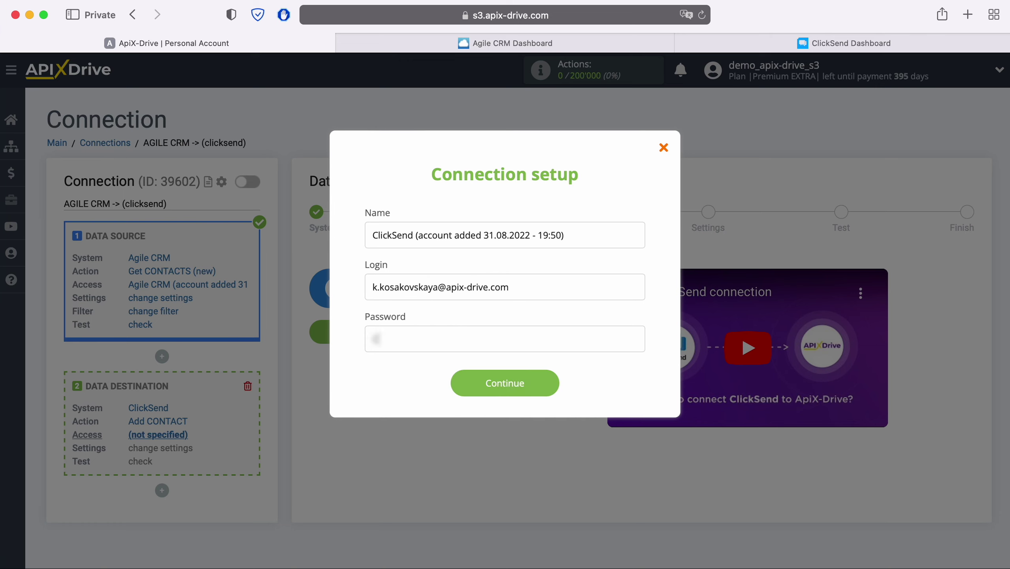
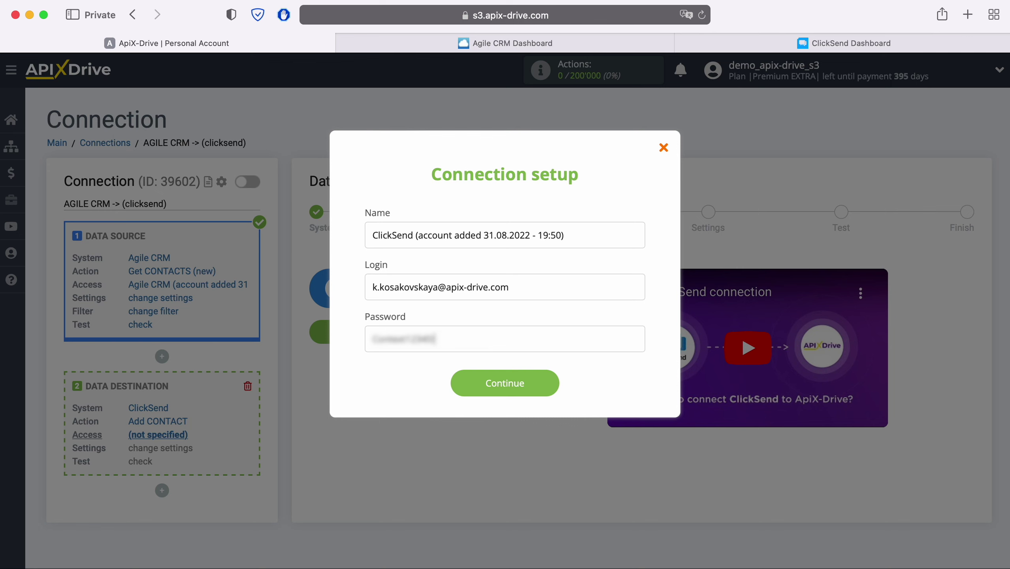
left_click(553, 381)
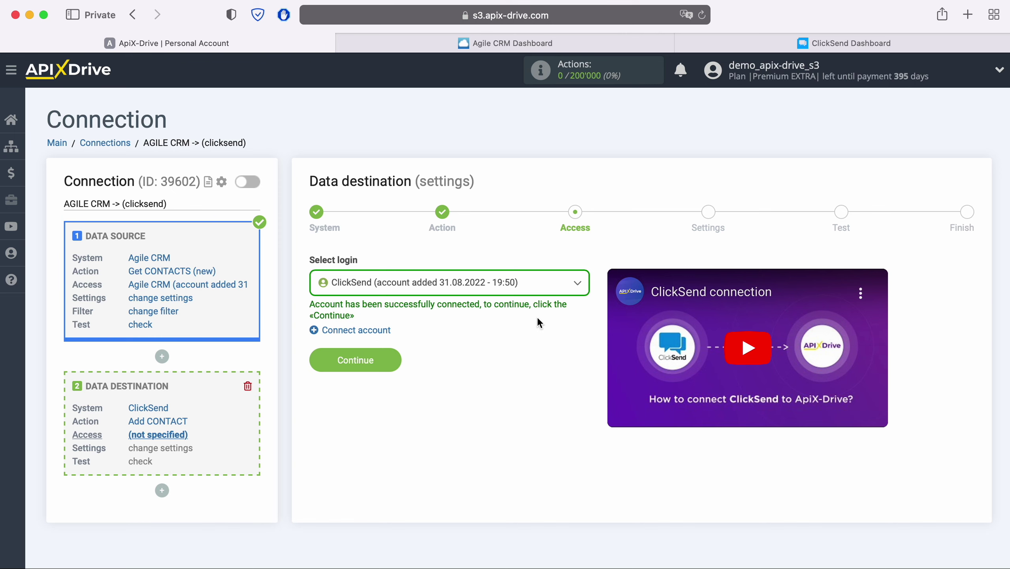
left_click(536, 284)
Step: Select the new ClickSend login, continue to settings, and set List to New Leads
left_click(503, 370)
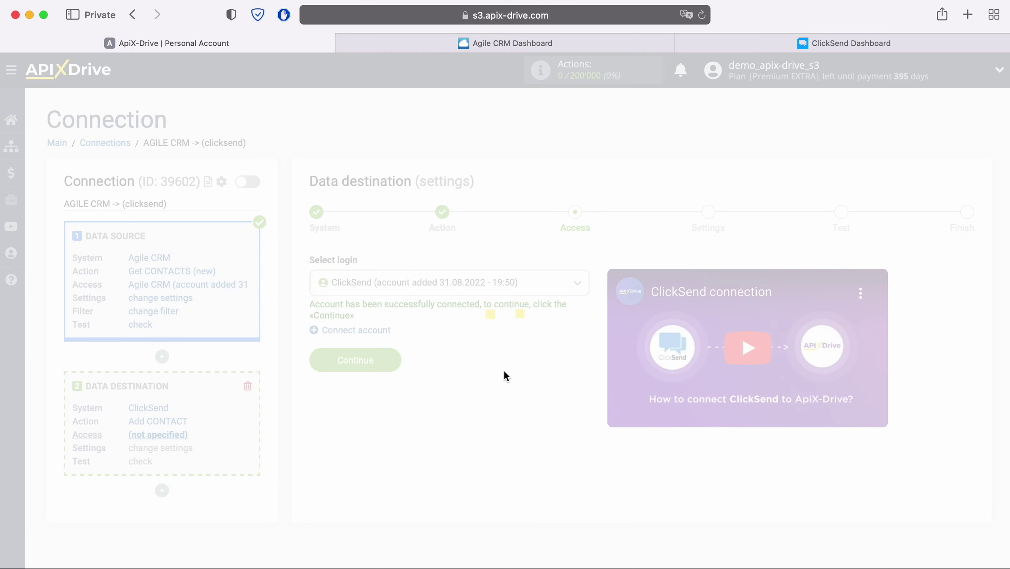
left_click(382, 360)
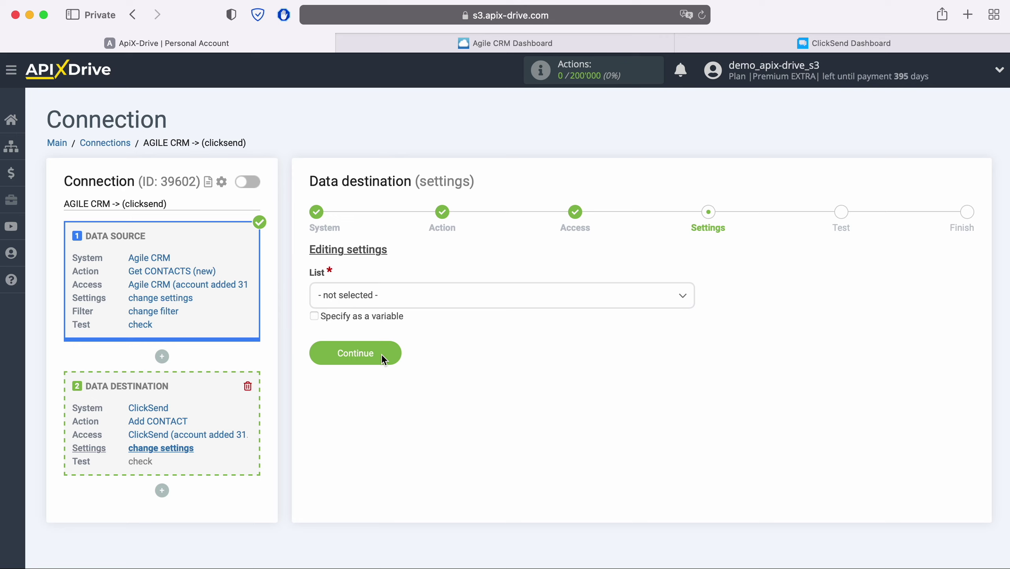
left_click(410, 297)
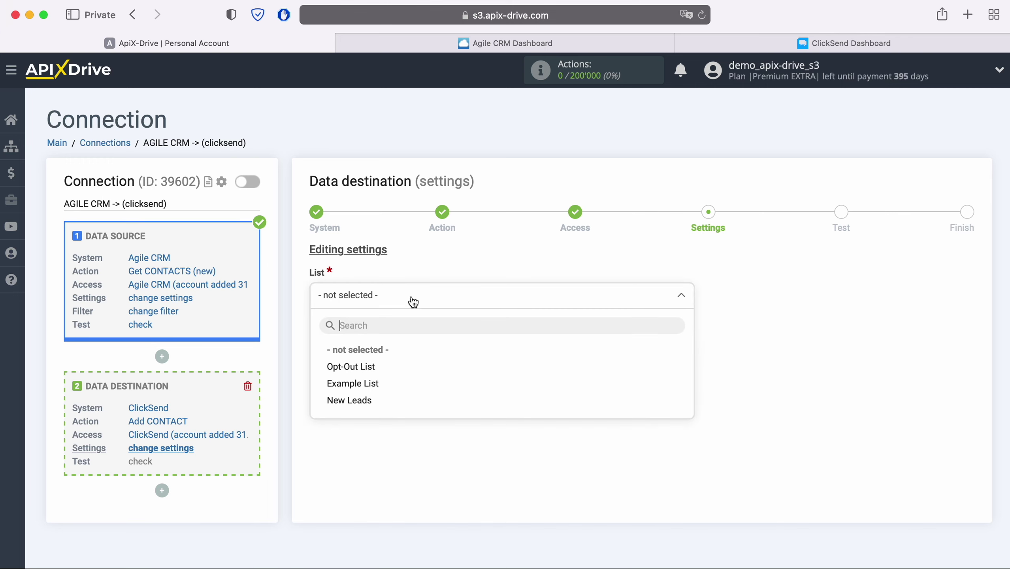
left_click(377, 399)
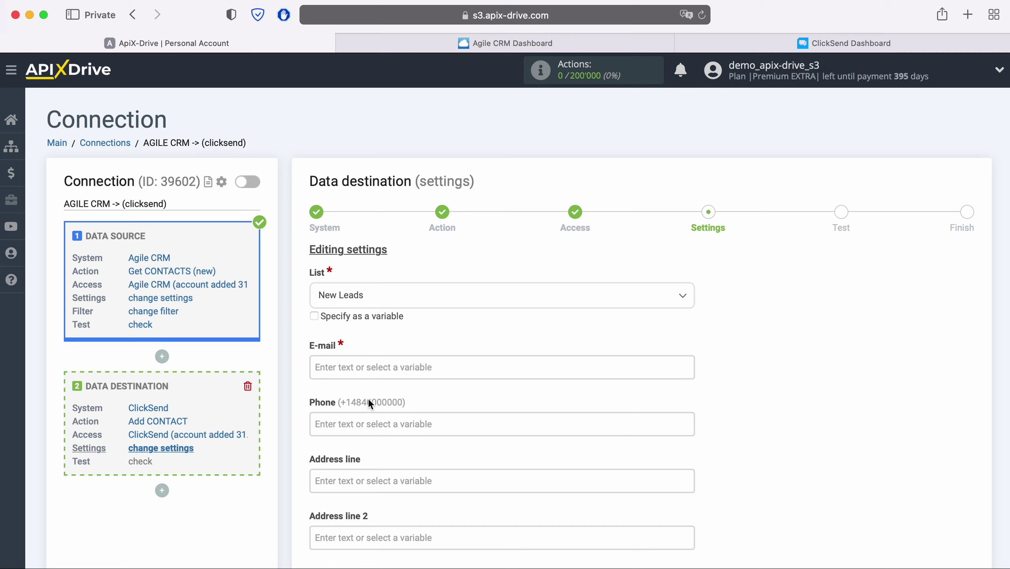
left_click(370, 367)
Step: Map the Agile CRM e-mail and phone values into the ClickSend E-mail and Phone fields
scroll(497, 344, "down", 5)
scroll(576, 351, "down", 3)
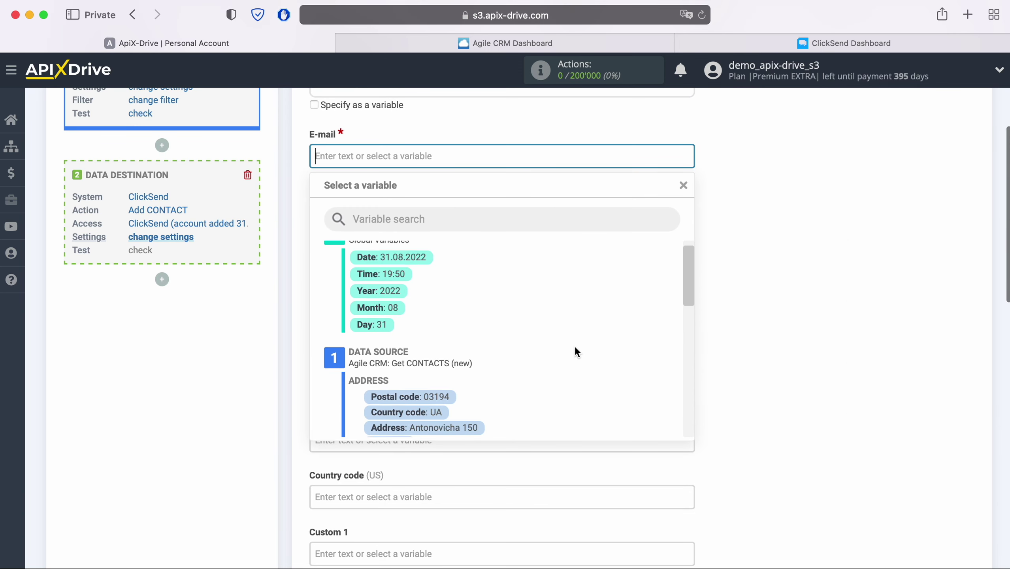
scroll(573, 346, "down", 1)
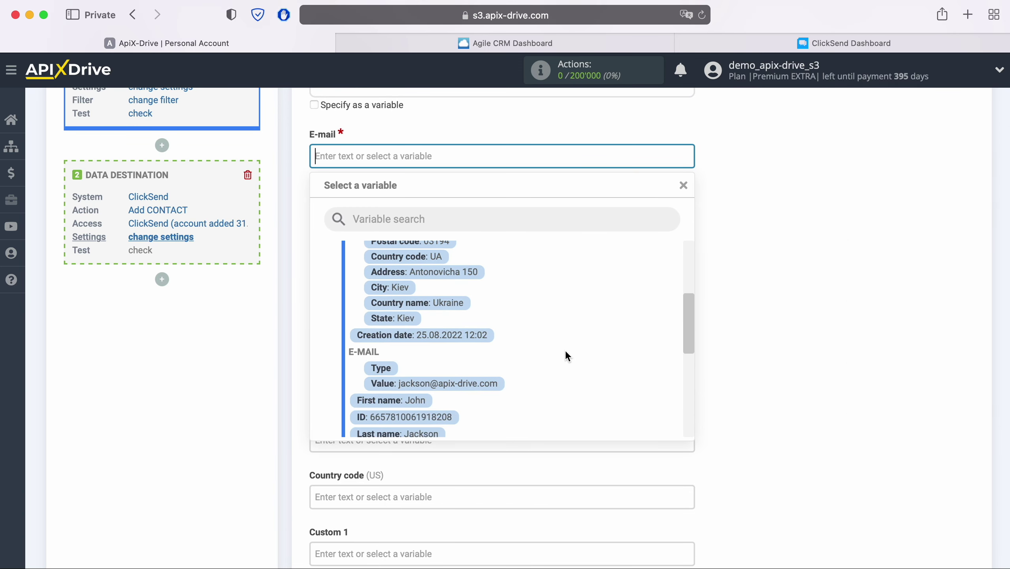
left_click(499, 384)
left_click(436, 211)
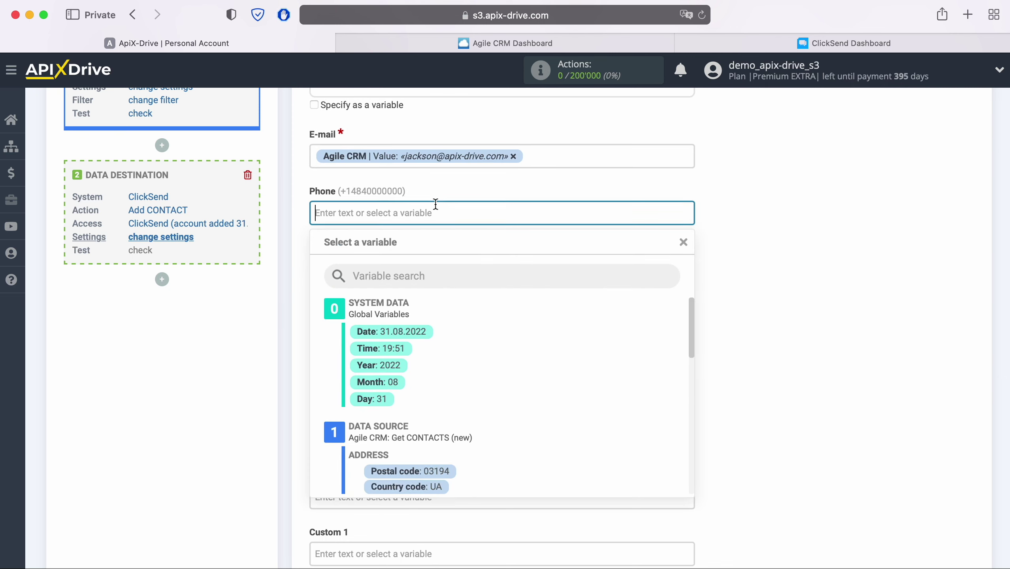
scroll(556, 346, "down", 3)
scroll(556, 348, "down", 5)
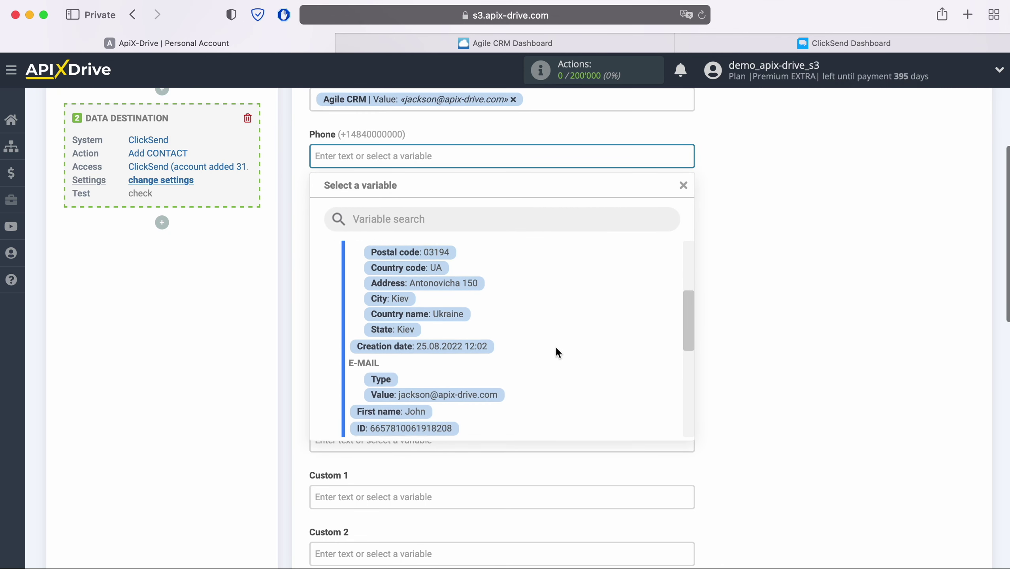
scroll(555, 347, "down", 3)
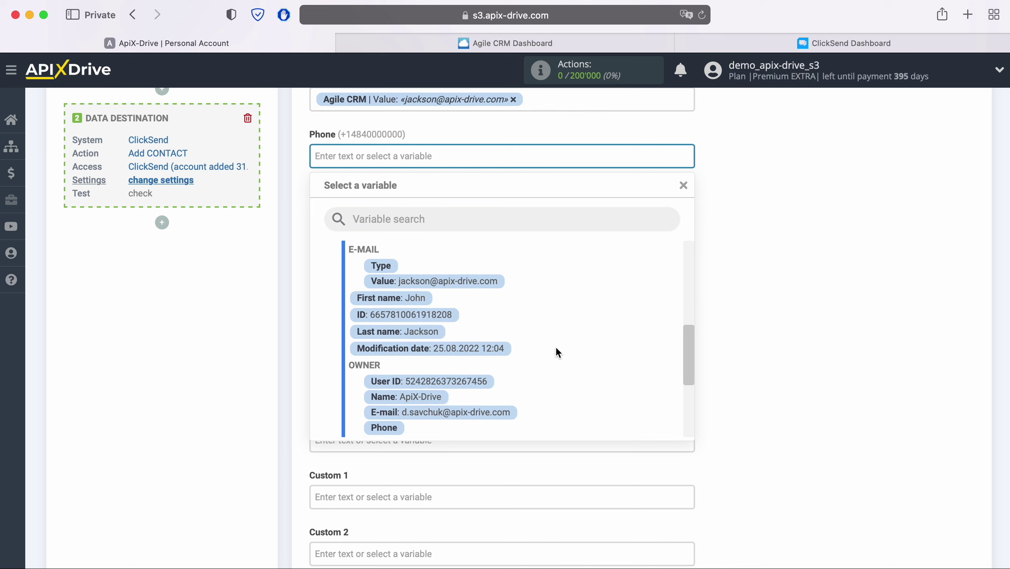
left_click(462, 394)
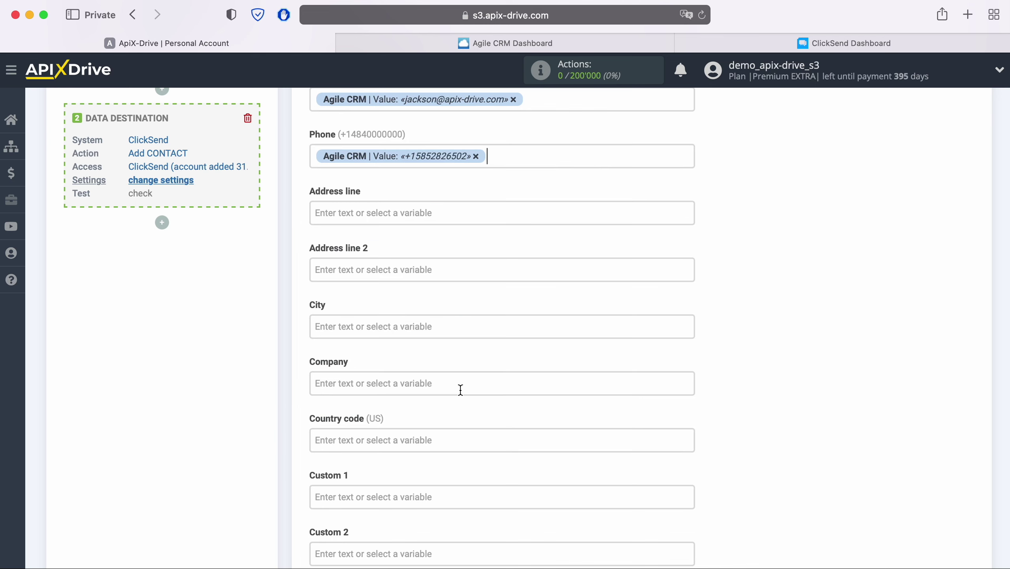
Step: Map the Agile CRM phone value into the ClickSend Fax field
scroll(459, 389, "down", 3)
scroll(460, 390, "down", 3)
scroll(460, 390, "down", 3)
left_click(455, 394)
scroll(507, 373, "down", 5)
scroll(516, 372, "down", 4)
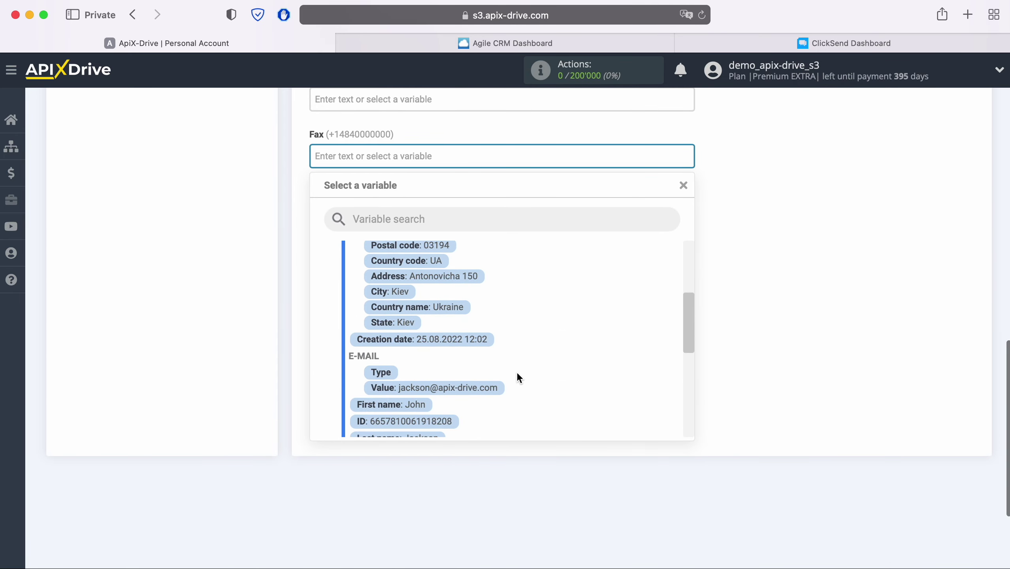
scroll(517, 373, "down", 3)
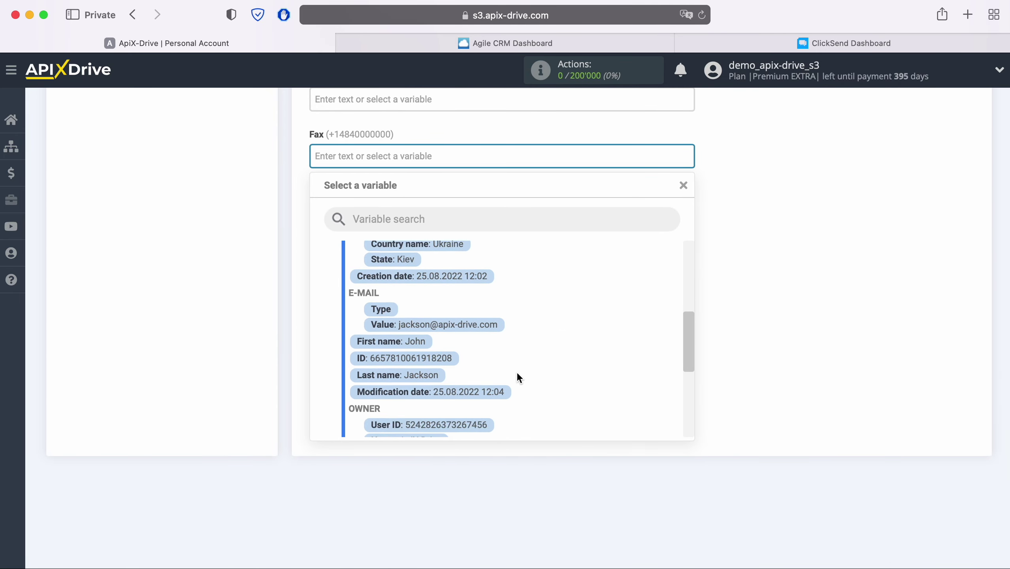
scroll(517, 372, "down", 2)
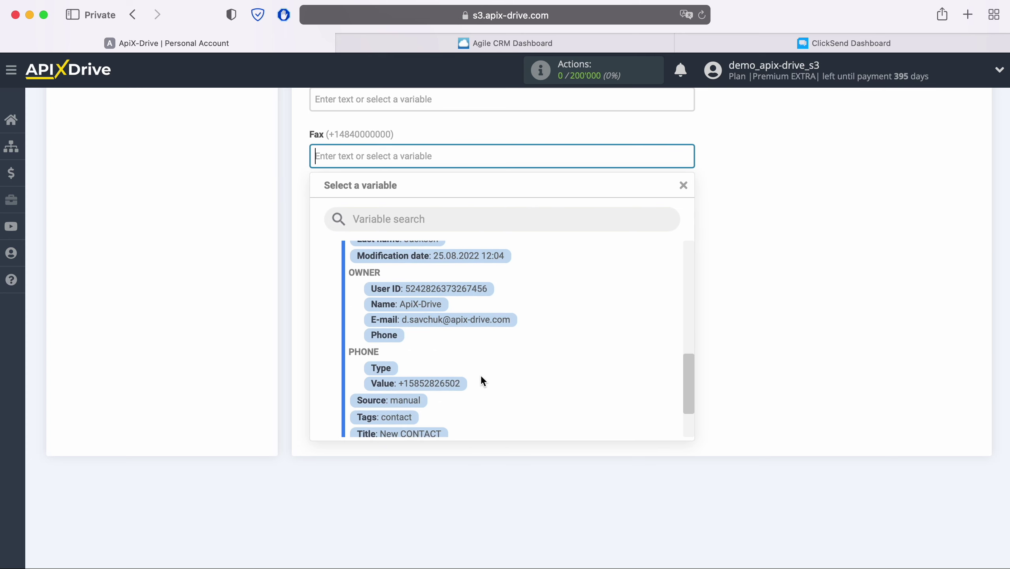
left_click(462, 384)
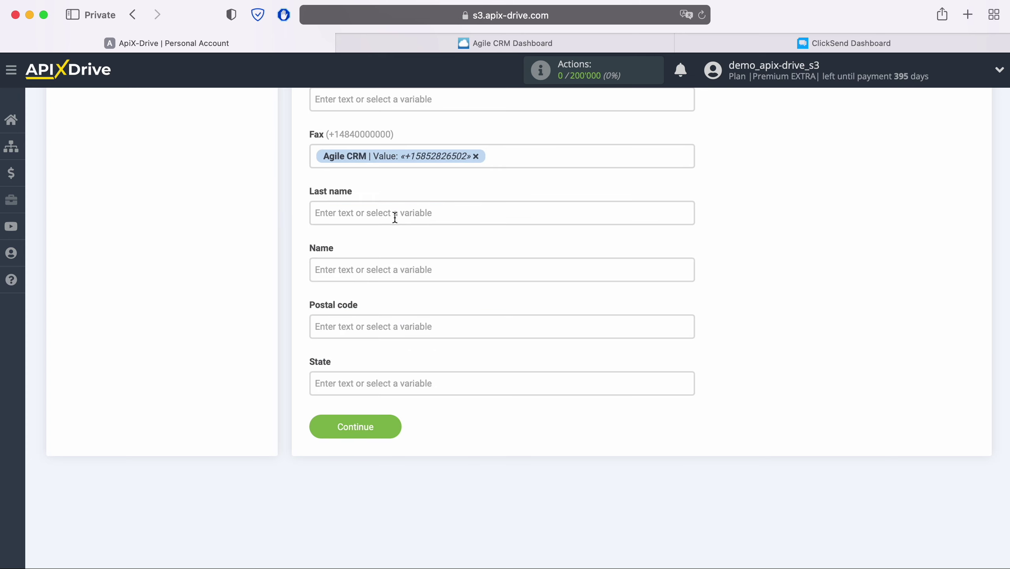
Step: Map the contact's last and first names into Last name and Name, then save the mapping
left_click(394, 213)
scroll(544, 348, "down", 2)
scroll(544, 348, "down", 3)
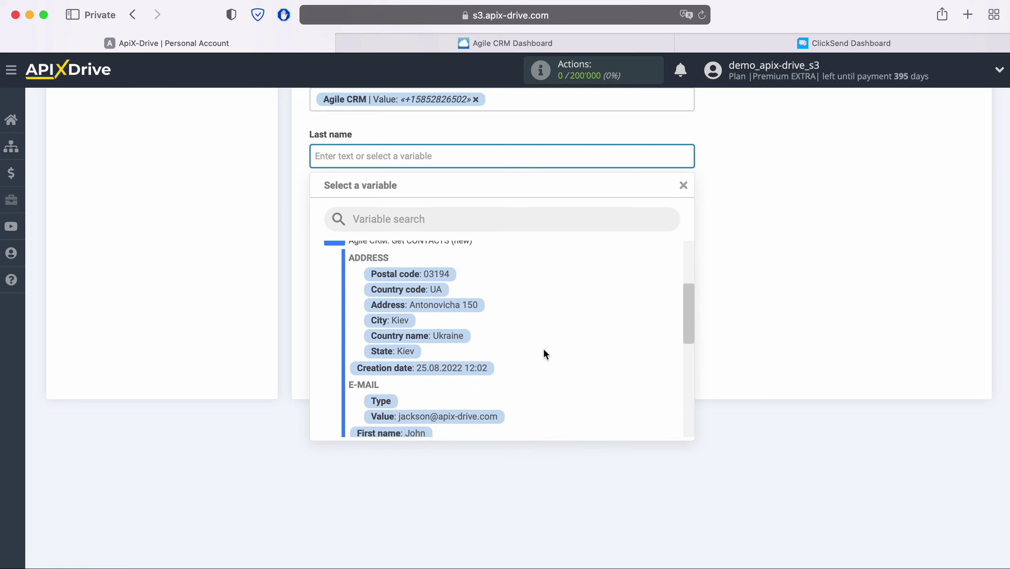
left_click(416, 401)
left_click(394, 210)
scroll(470, 346, "down", 1)
scroll(521, 370, "down", 5)
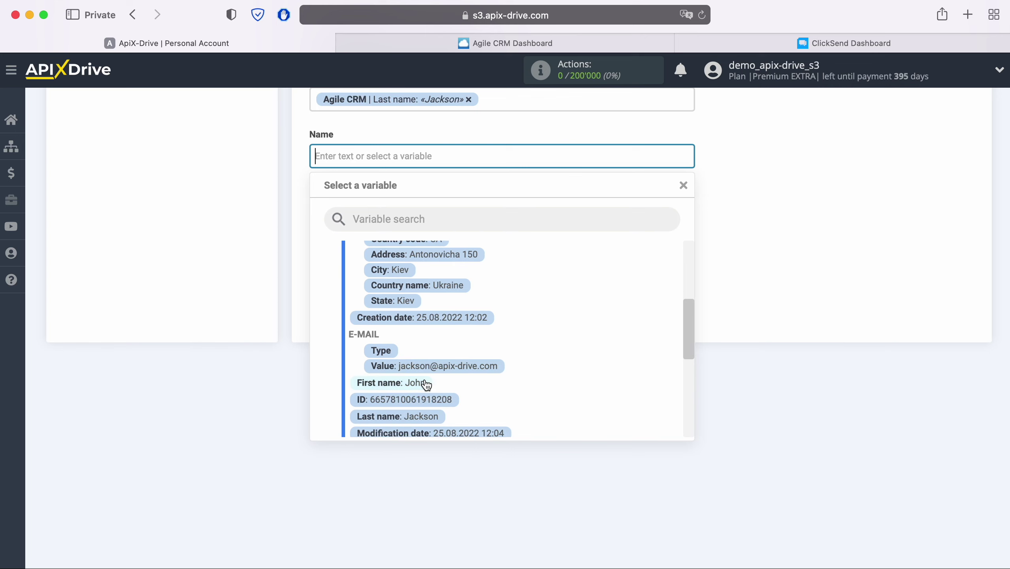
left_click(420, 382)
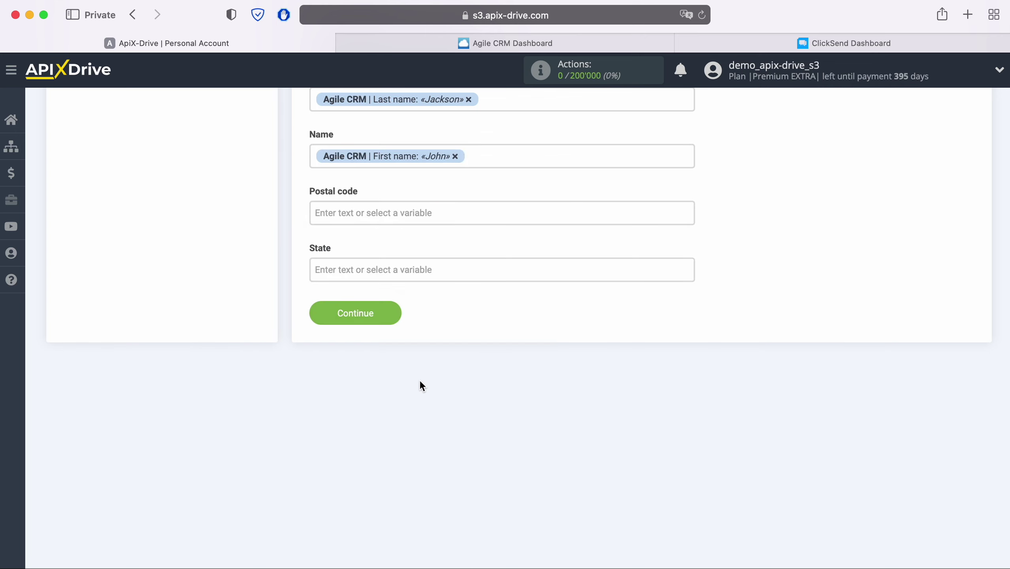
left_click(393, 313)
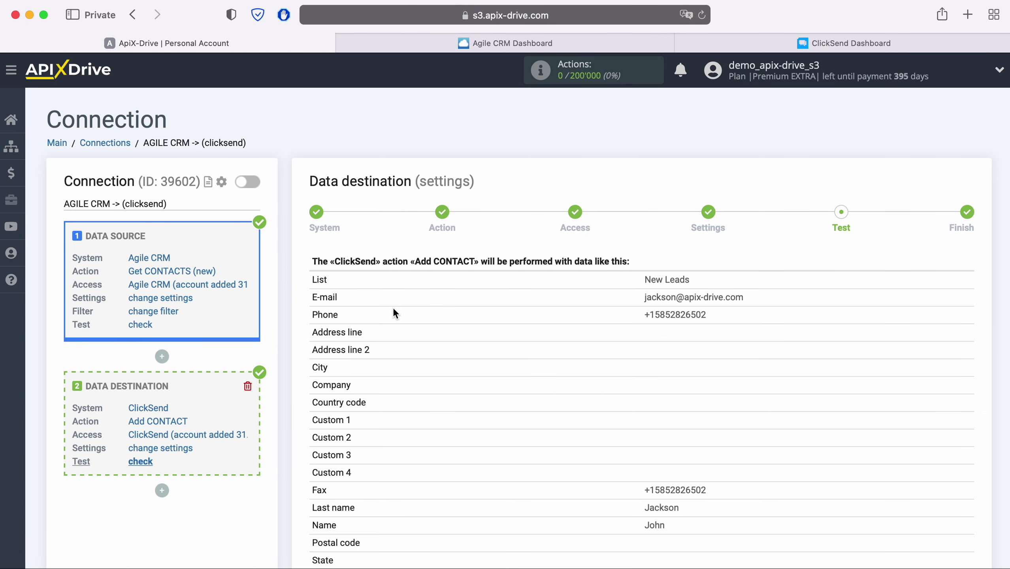
Step: Send the test contact data from ApiX-Drive to ClickSend
scroll(394, 313, "down", 3)
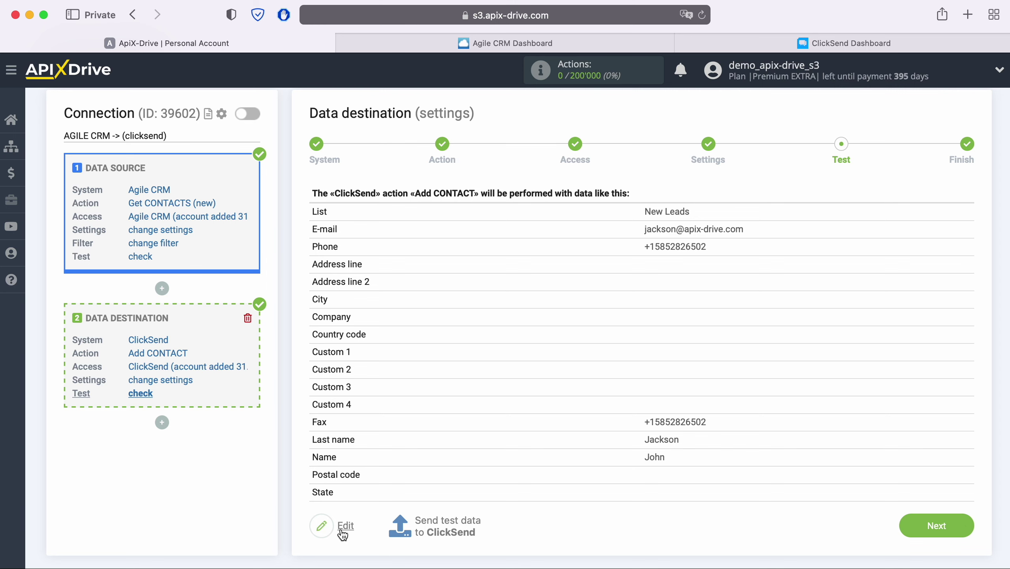
left_click(443, 519)
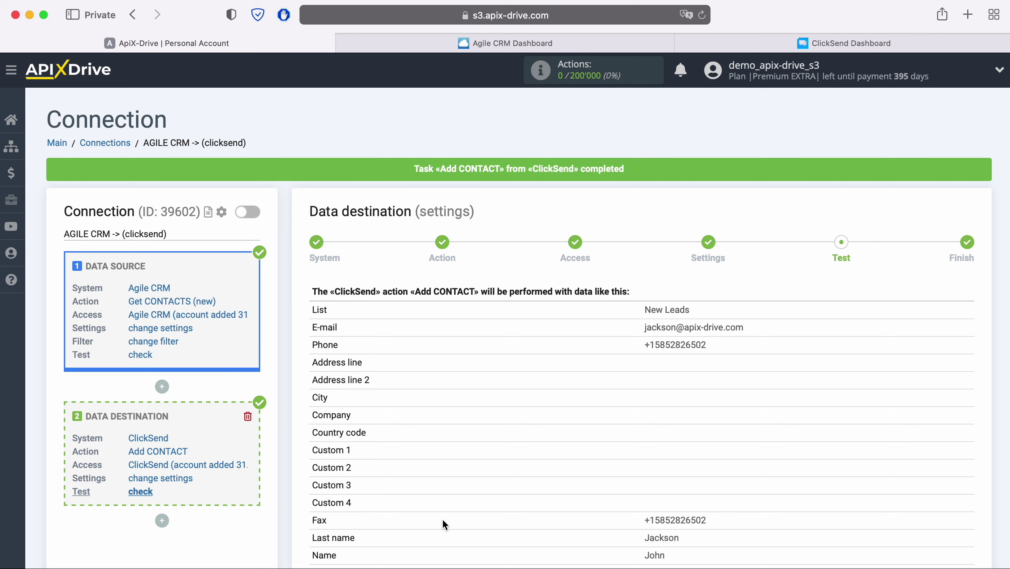
left_click(715, 43)
Step: Open the new test contact in ClickSend's New Leads list to view its details
left_click(65, 159)
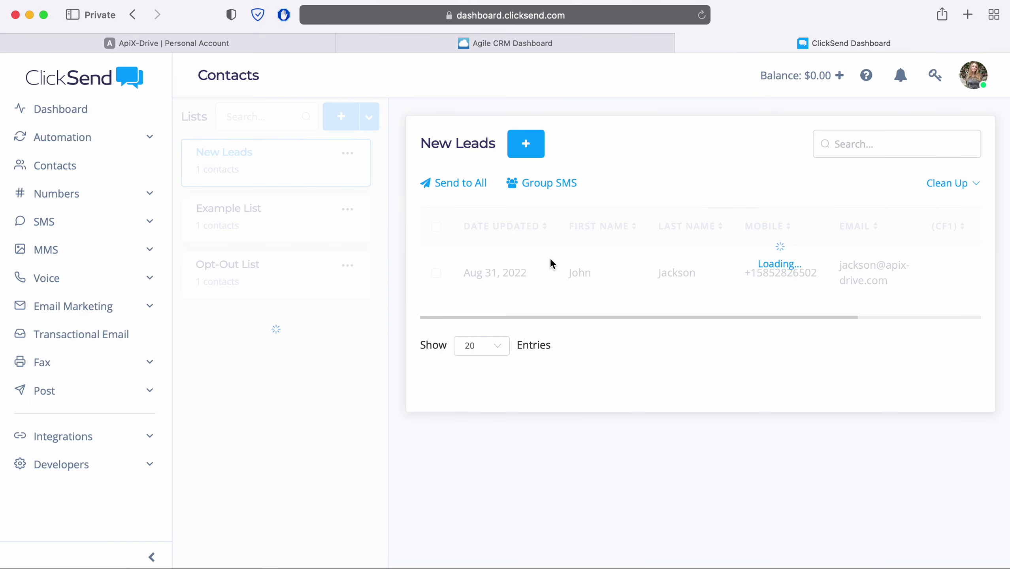
left_click(575, 279)
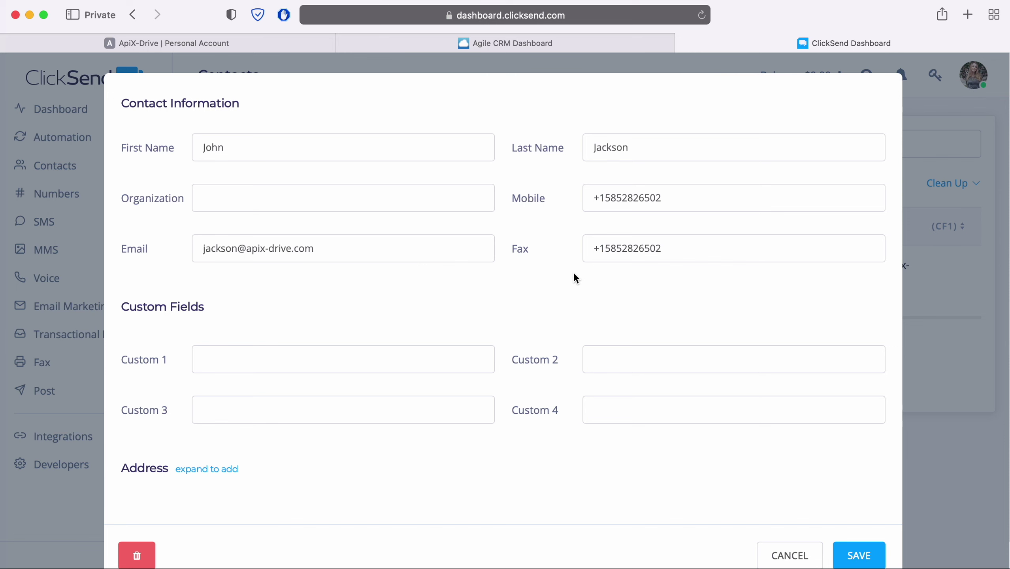
Step: Finish the ApiX-Drive destination setup and enable auto-update for the connection
left_click(229, 42)
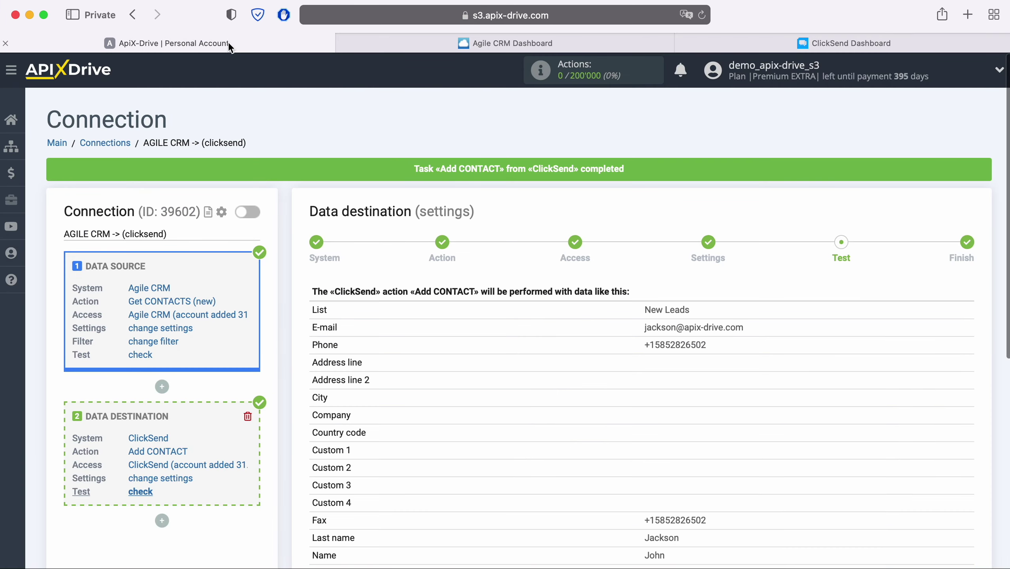
scroll(842, 422, "down", 2)
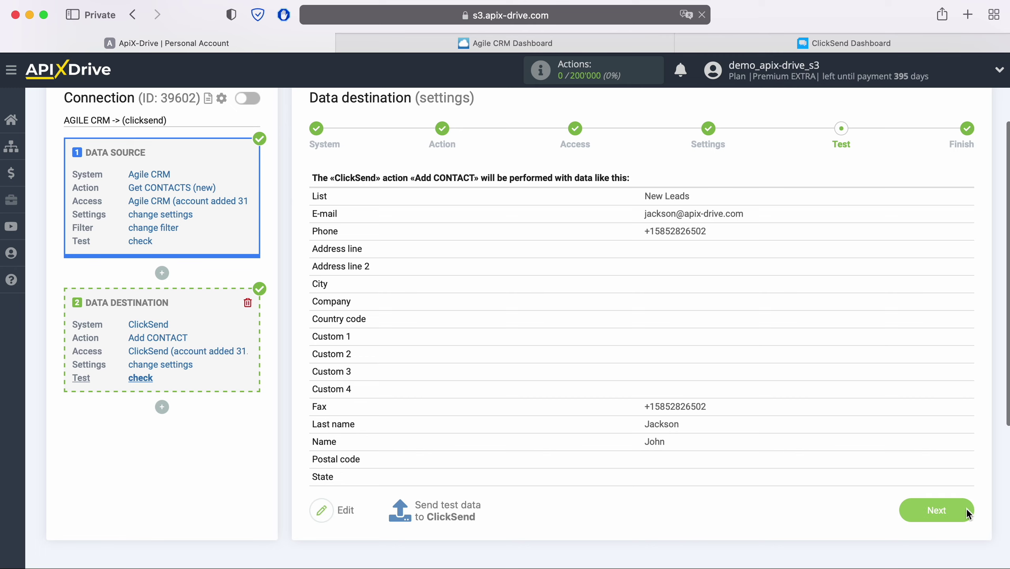
left_click(966, 512)
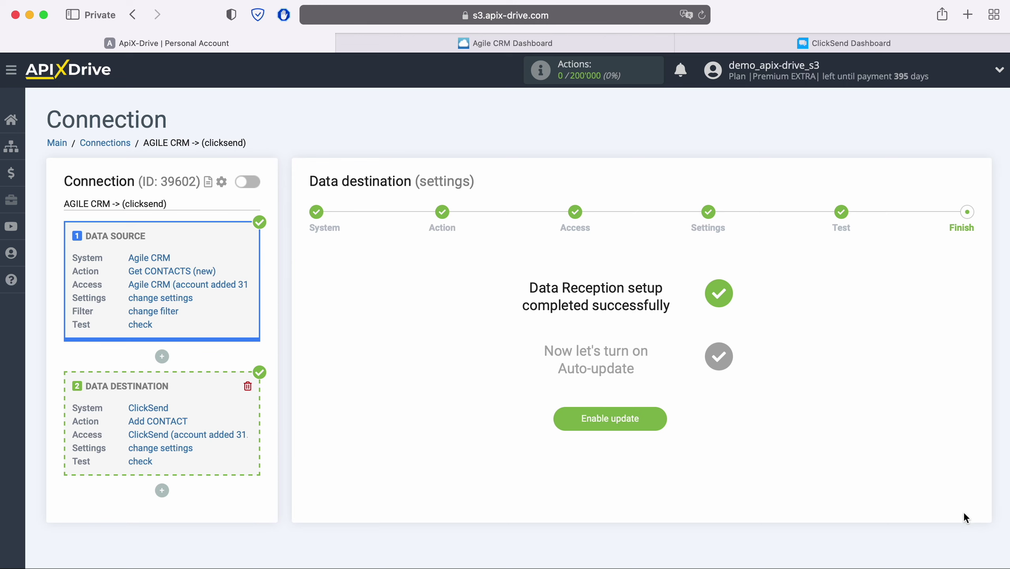
left_click(657, 412)
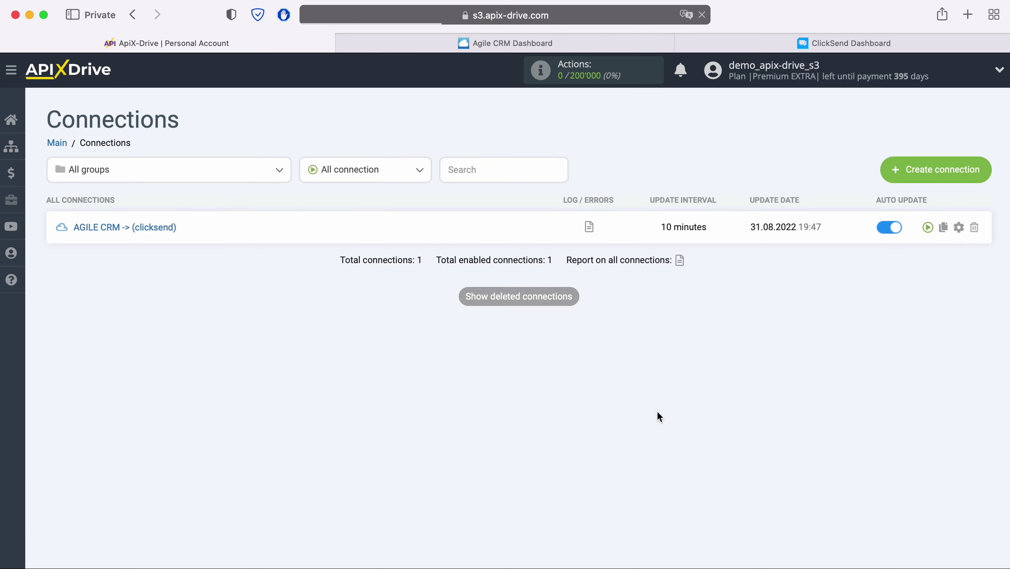
Step: Set the connection's update interval to 5 minutes and save the settings
left_click(957, 228)
left_click(624, 328)
left_click(581, 306)
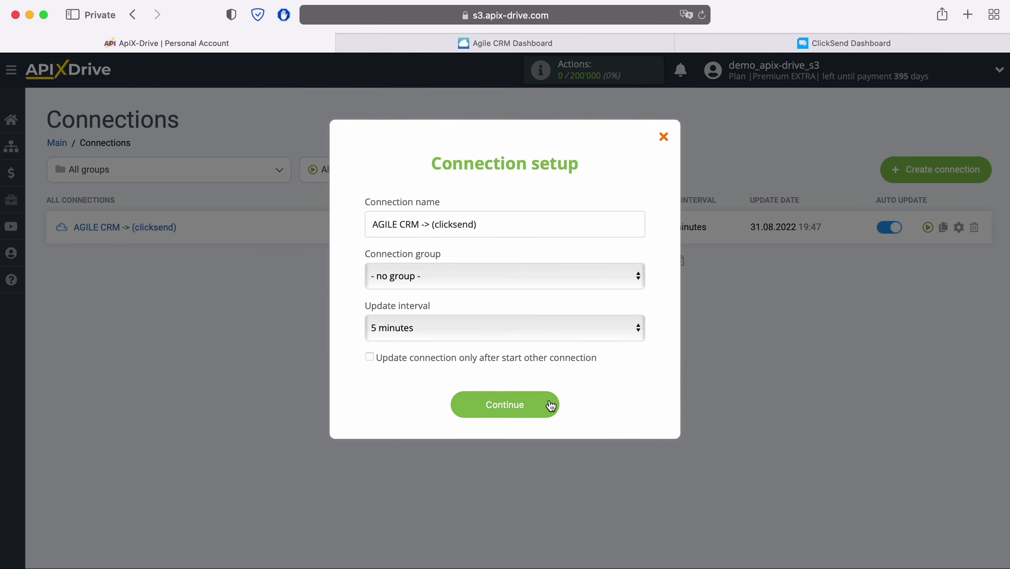
left_click(546, 402)
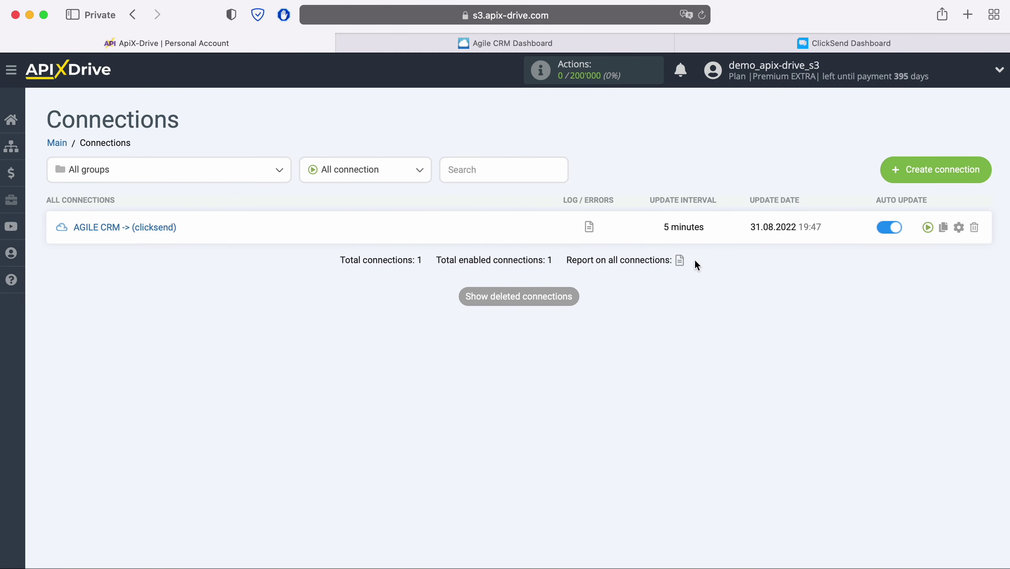